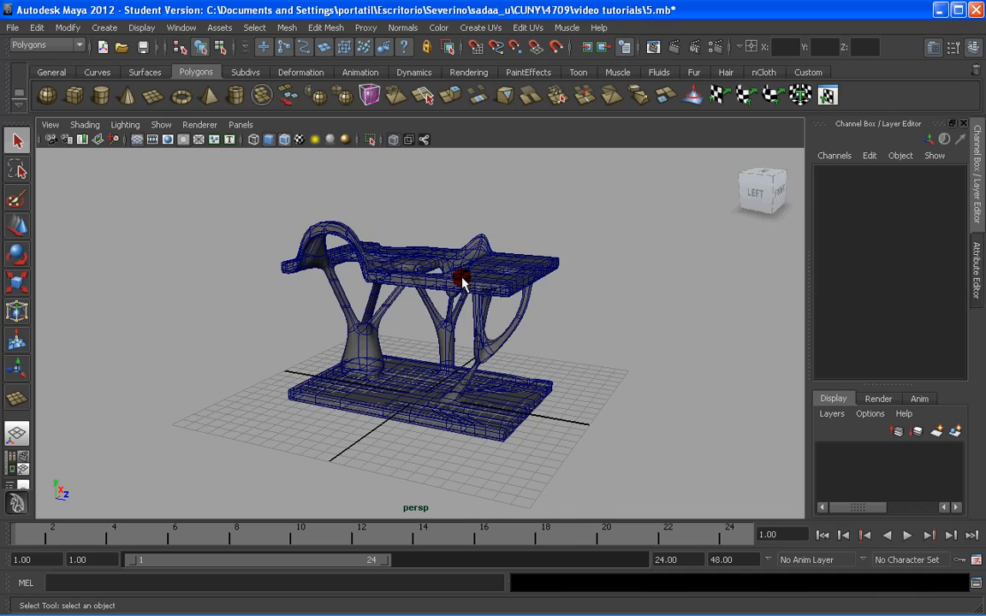
# Render the perspective view with the Maya Software renderer, examine the image and close the render window
pyautogui.click(671, 46)
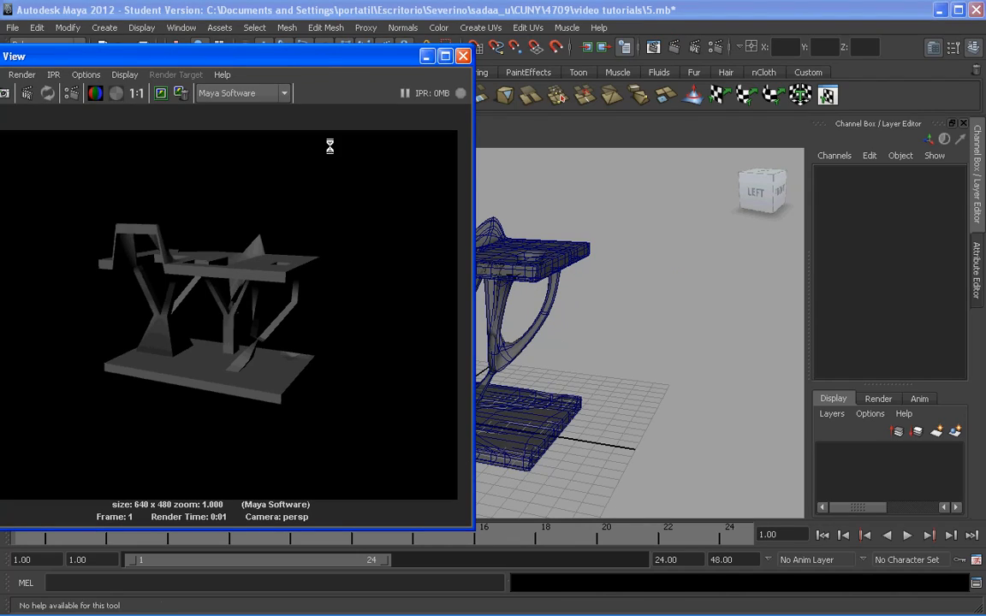
pyautogui.moveTo(343, 56); pyautogui.dragTo(525, 57)
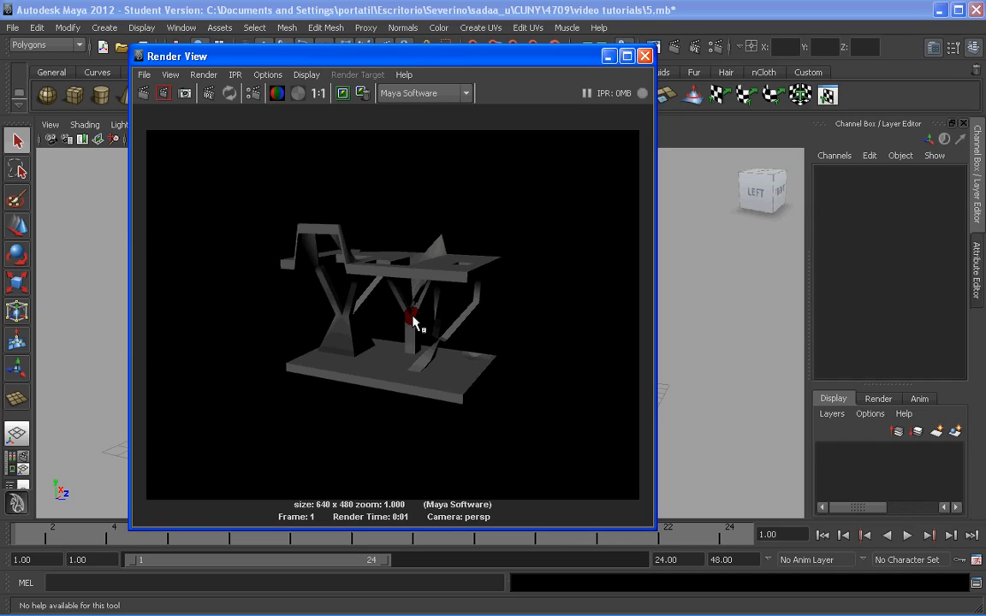
pyautogui.click(645, 56)
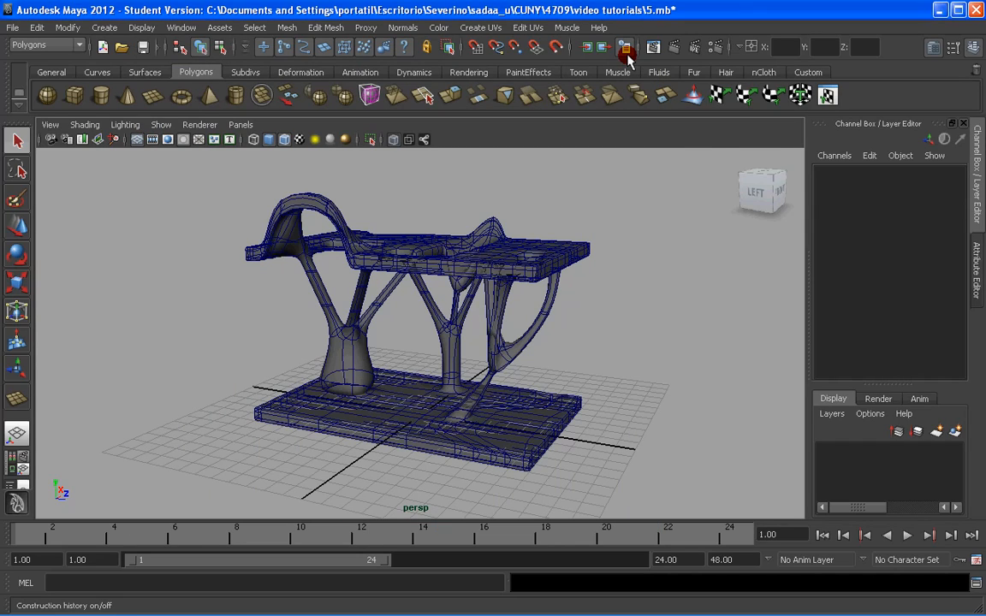
# Change the renderer in the Render Settings from Maya Software to mental ray
pyautogui.click(717, 48)
pyautogui.moveTo(578, 48); pyautogui.dragTo(736, 48)
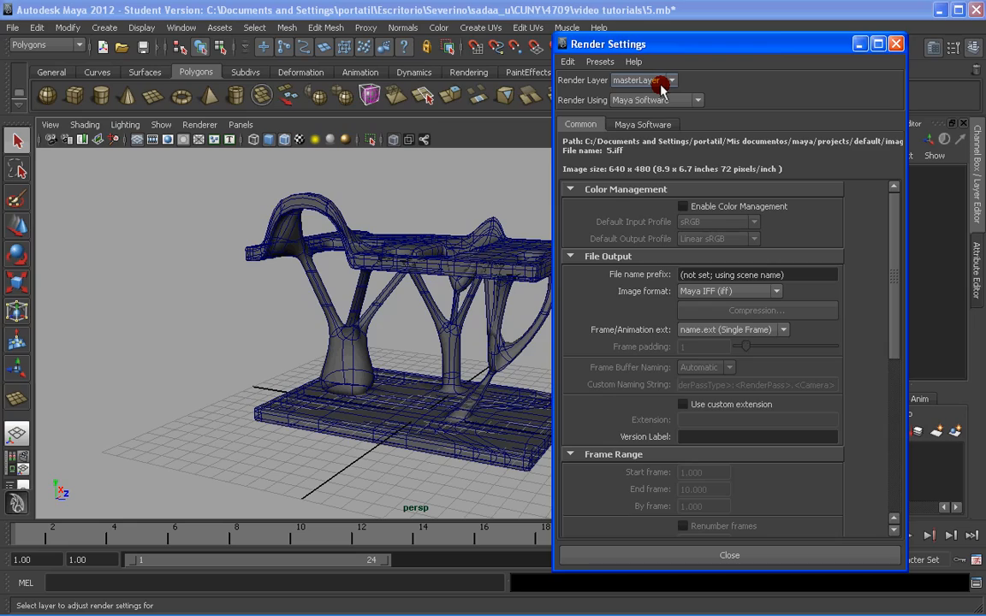
pyautogui.click(648, 100)
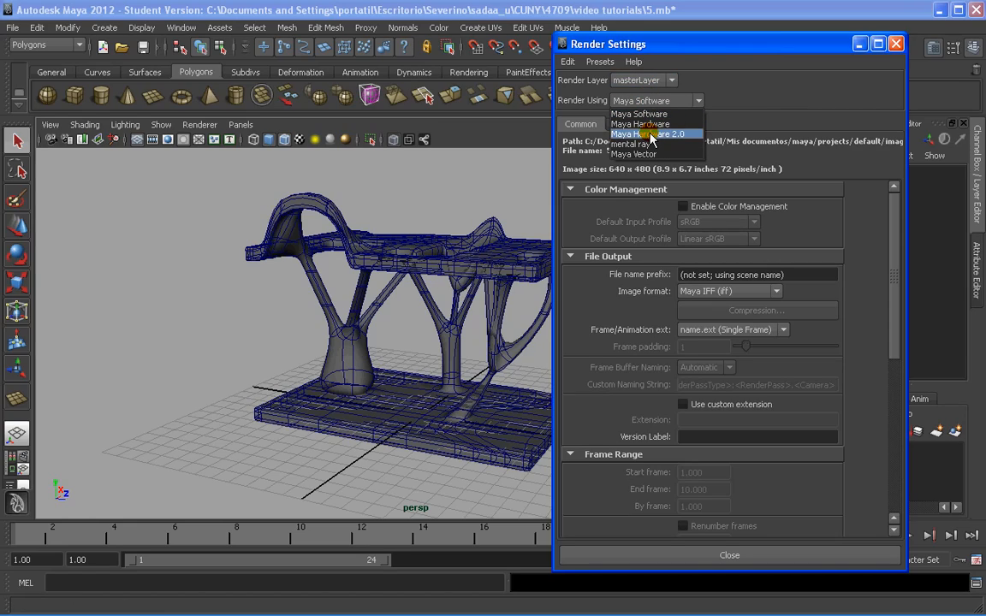
pyautogui.click(629, 100)
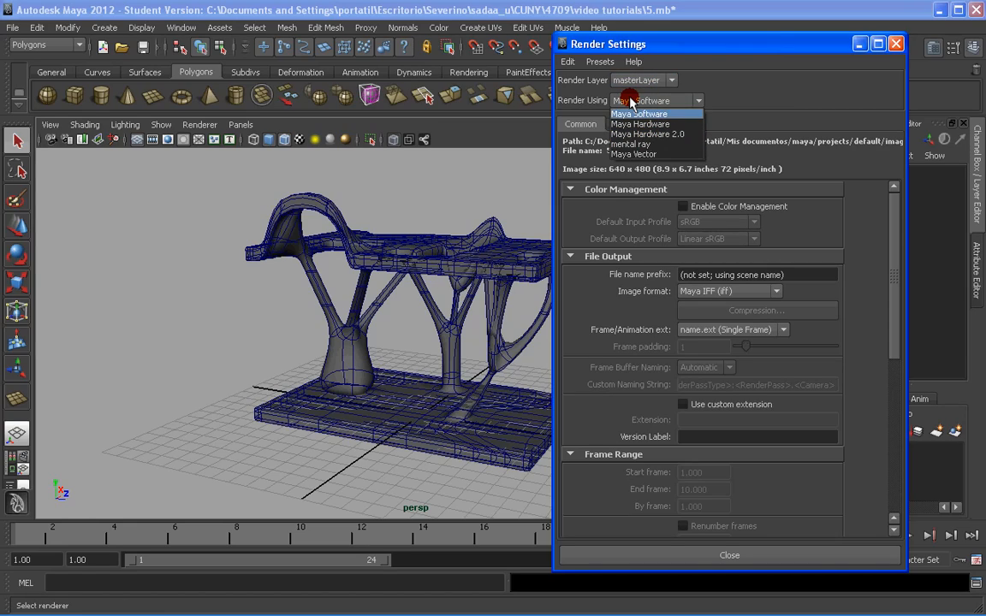
pyautogui.click(640, 145)
pyautogui.click(669, 552)
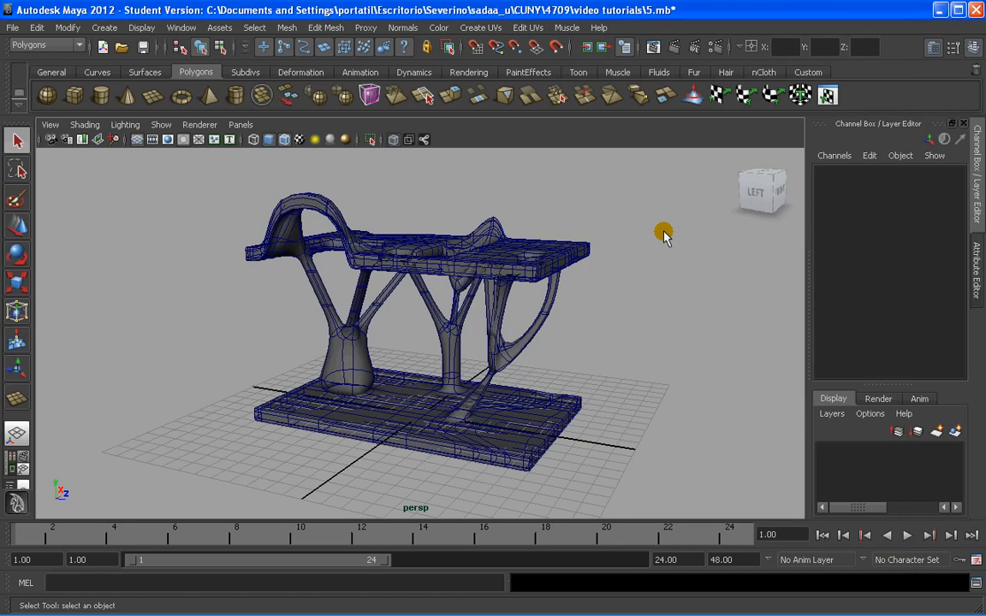
# Render the perspective view with mental ray, check the model's smoothness and close the render window
pyautogui.click(673, 47)
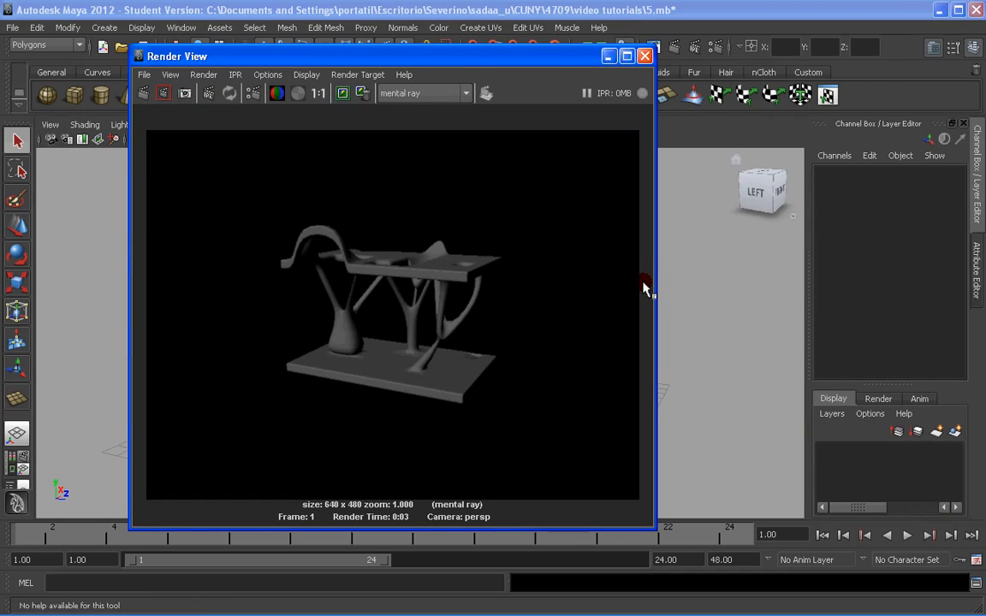
pyautogui.click(645, 57)
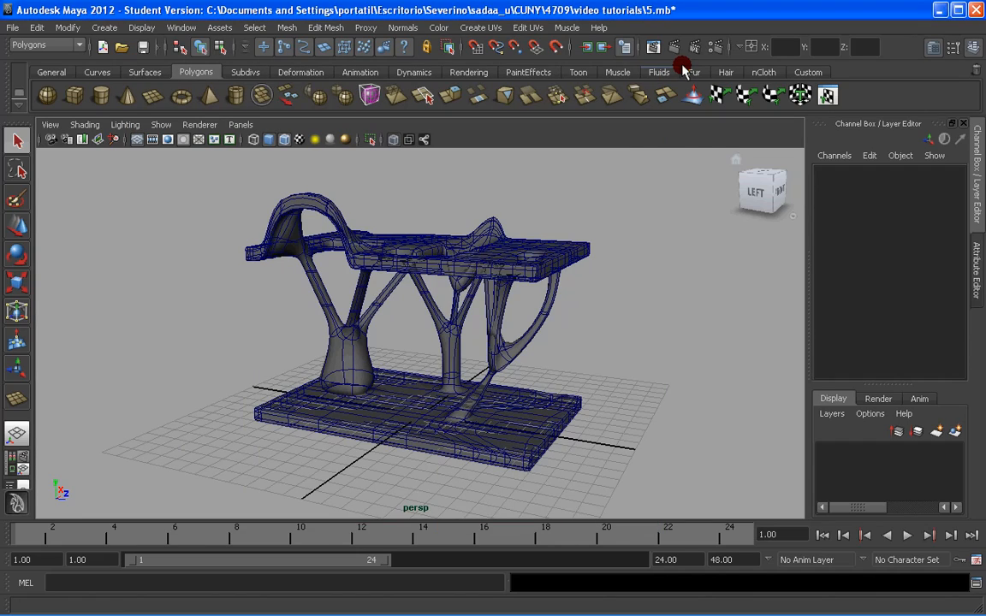
# Create a Physical Sun and Sky environment in mental ray's Indirect Lighting settings
pyautogui.click(714, 49)
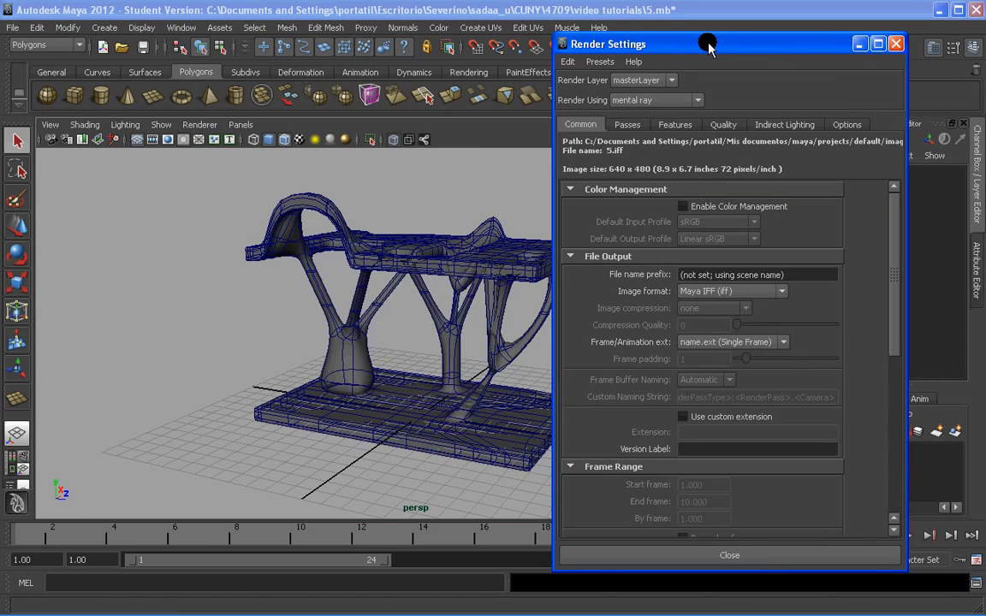
pyautogui.moveTo(709, 47); pyautogui.dragTo(746, 47)
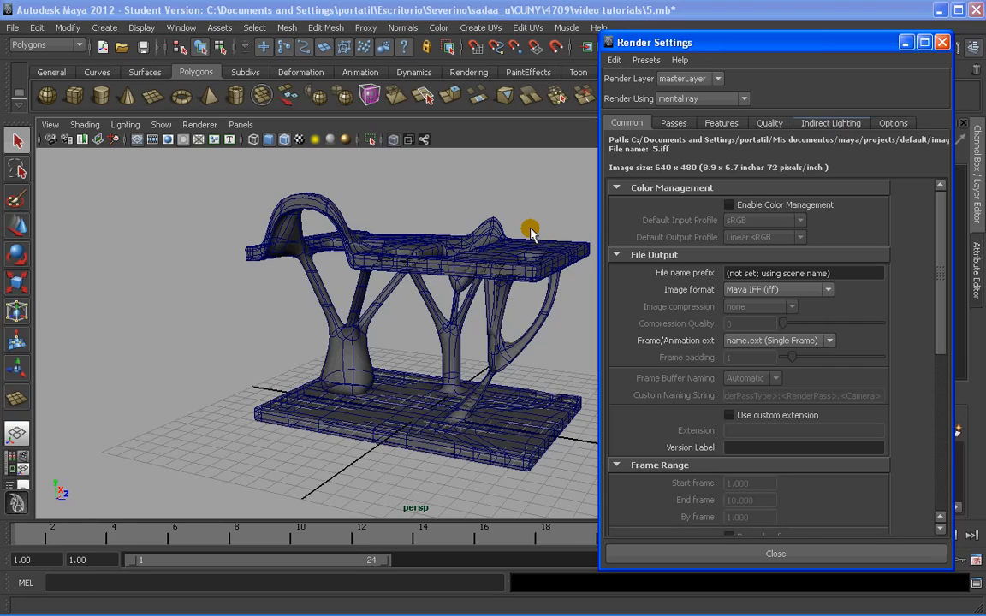
pyautogui.click(723, 167)
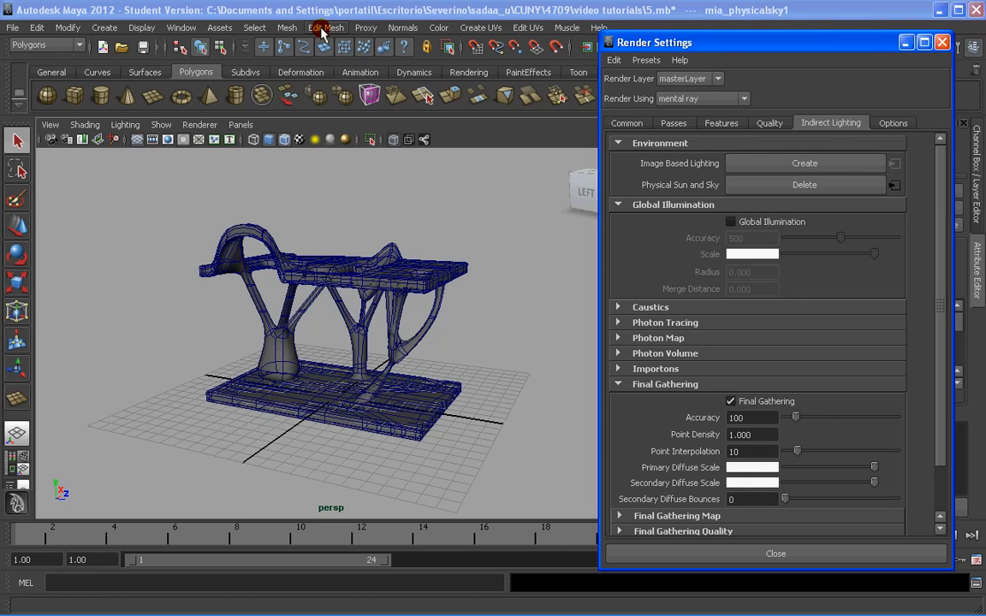
# Show the Outliner beside the perspective view and select the sunDirection light
pyautogui.click(183, 27)
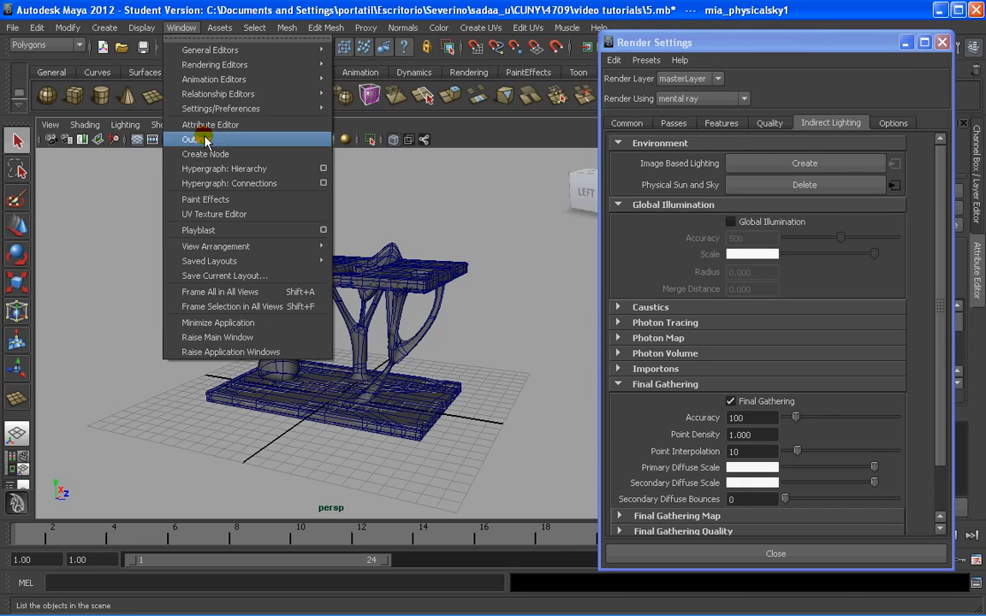
pyautogui.click(203, 139)
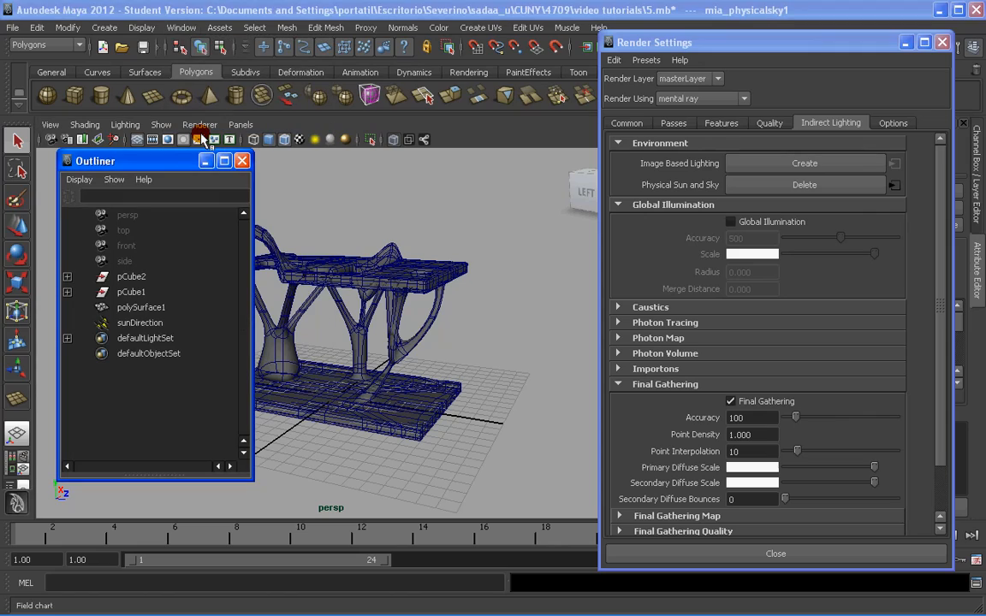
pyautogui.click(294, 163)
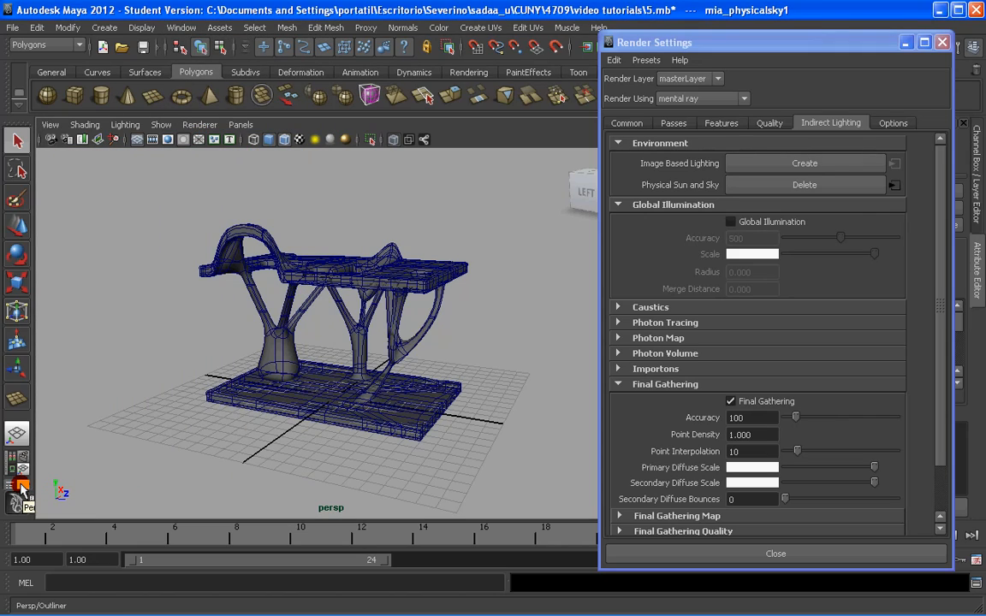
pyautogui.click(21, 486)
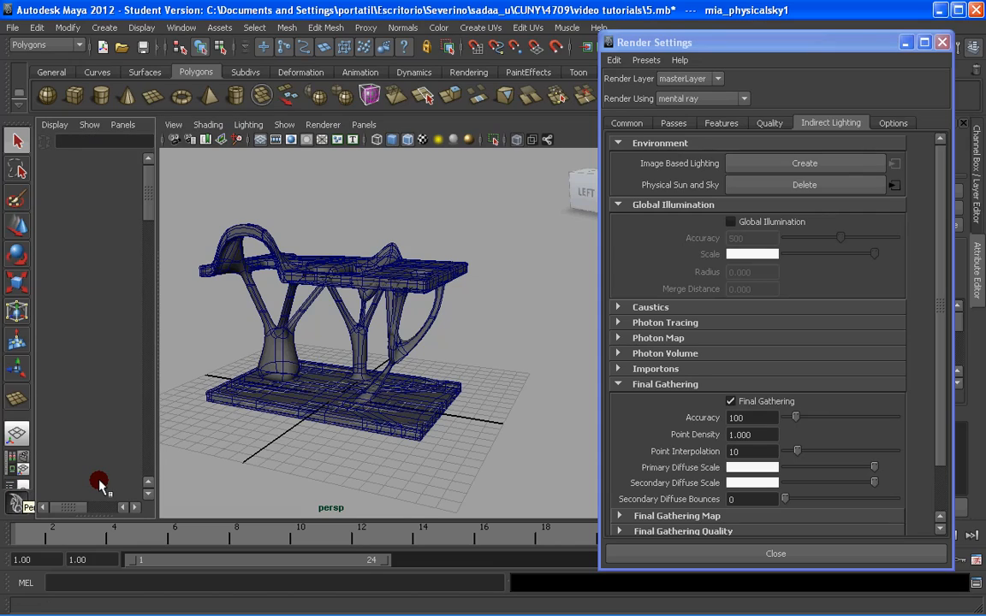
pyautogui.click(107, 269)
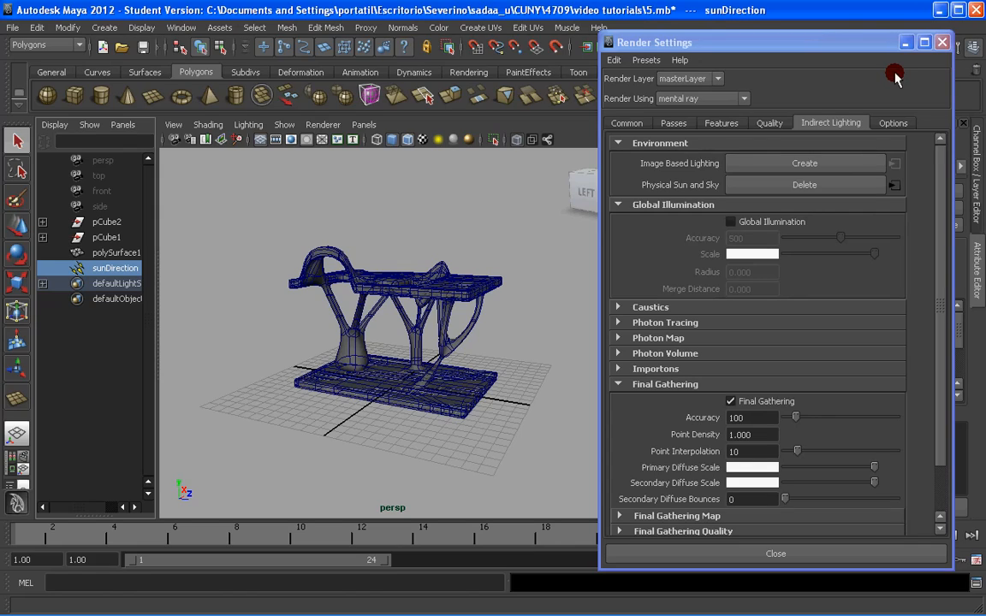
# Set mental ray's Max Sample Level to 2 and the multi-pixel filter to Triangle
pyautogui.click(769, 124)
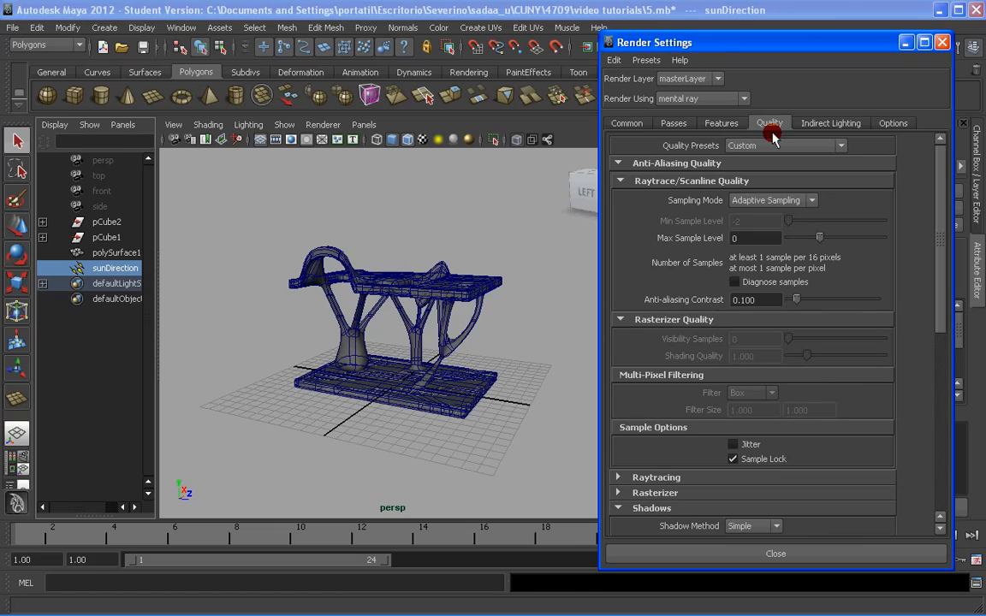
pyautogui.click(738, 237)
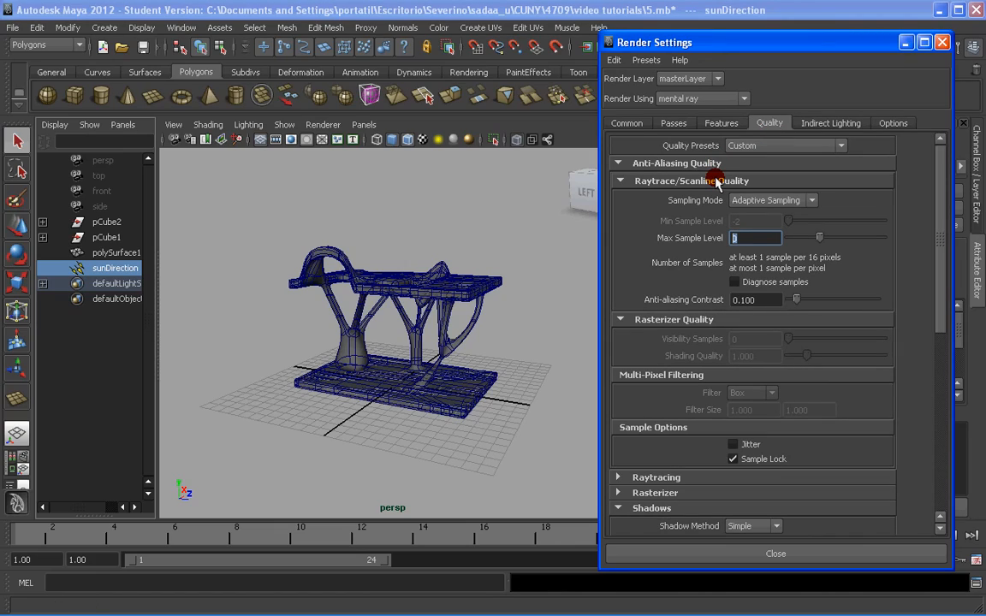
pyautogui.write('2')
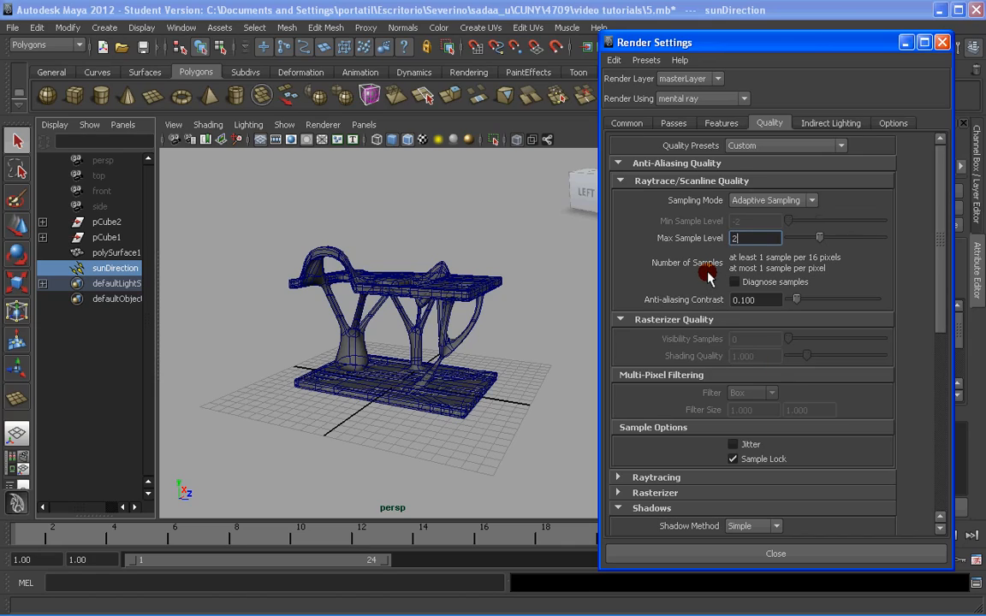
pyautogui.press('Return')
pyautogui.moveTo(751, 395); pyautogui.dragTo(747, 411)
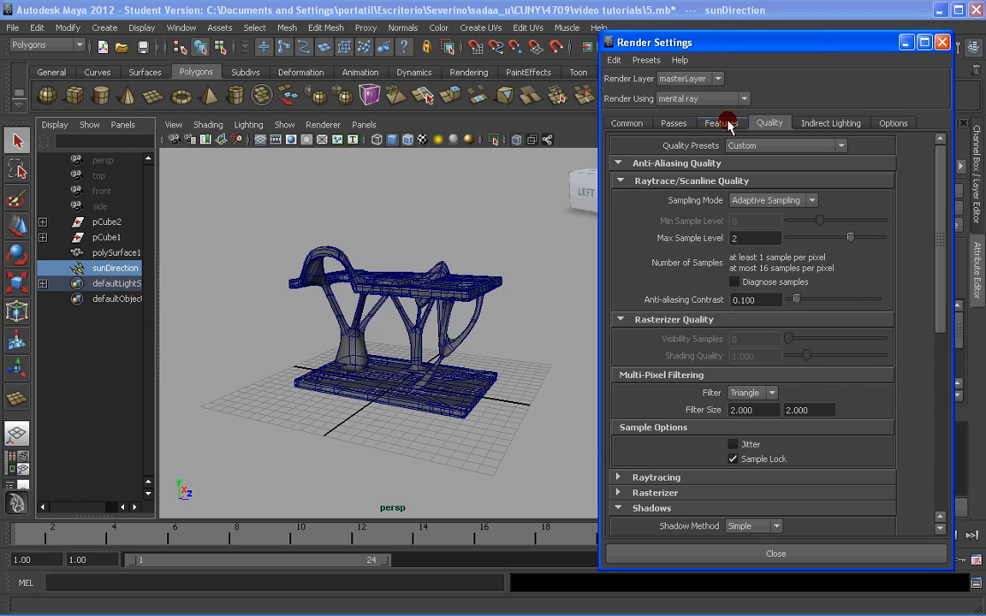
# Set the render image size to 1500 pixels wide by 1200 pixels high and close the Render Settings
pyautogui.click(626, 123)
pyautogui.moveTo(941, 275); pyautogui.dragTo(946, 396)
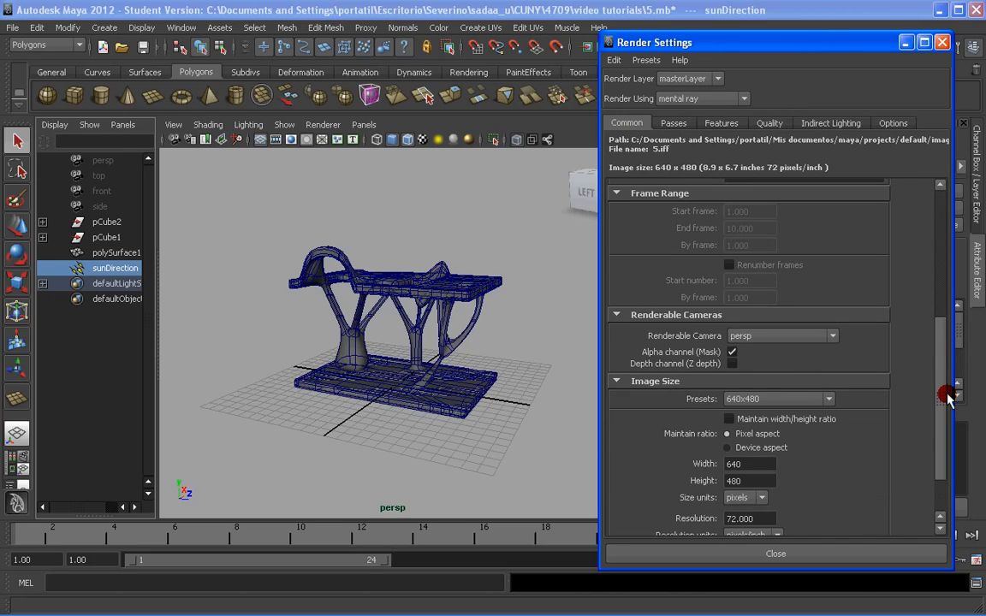
pyautogui.scroll(-2, 748, 396)
pyautogui.doubleClick(749, 396)
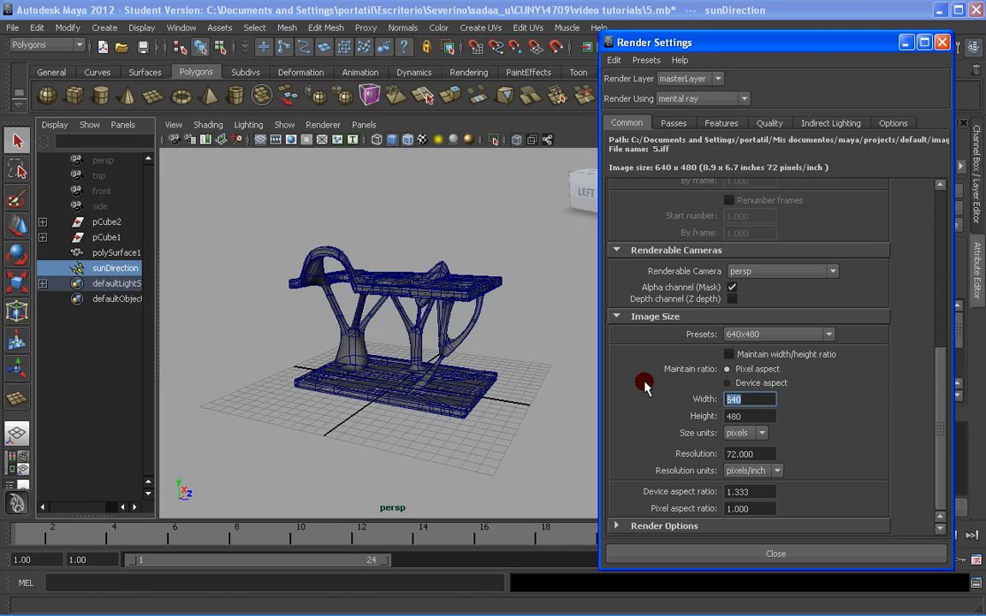
pyautogui.write('1500')
pyautogui.press('Tab')
pyautogui.write('1200')
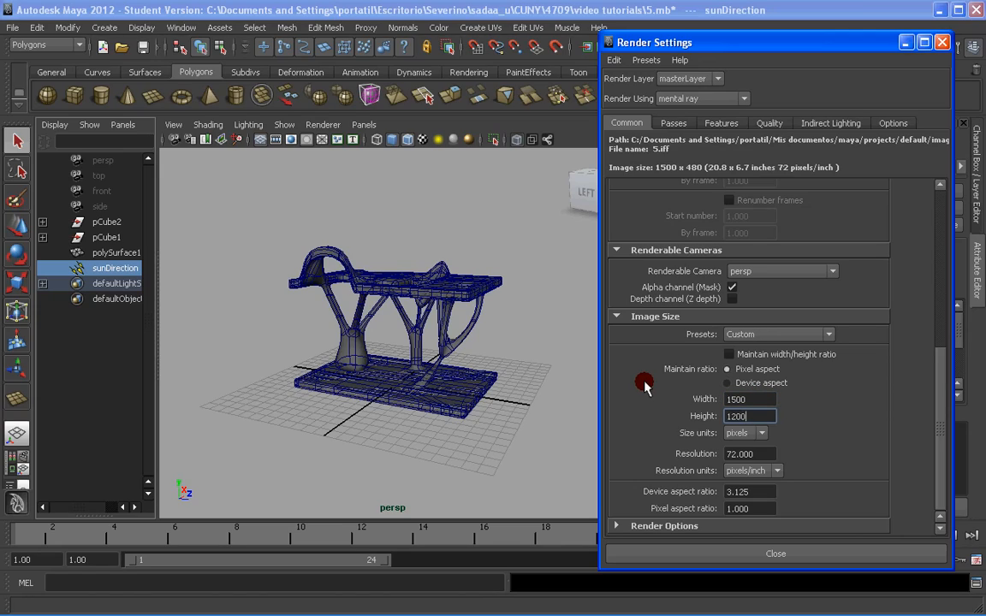
pyautogui.press('Return')
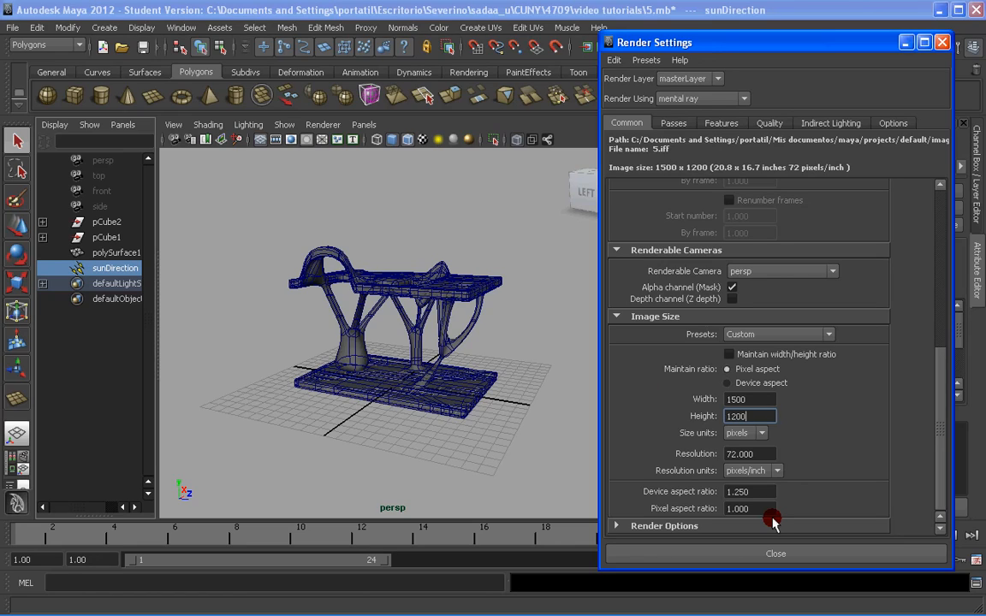
pyautogui.click(775, 554)
# Render the model with the sun and sky lighting, examine the whole image and close the render window
pyautogui.moveTo(408, 356)
pyautogui.keyDown('alt'); pyautogui.mouseDown()
pyautogui.moveTo(401, 351)
pyautogui.moveTo(407, 358)
pyautogui.mouseUp(); pyautogui.keyUp('alt')
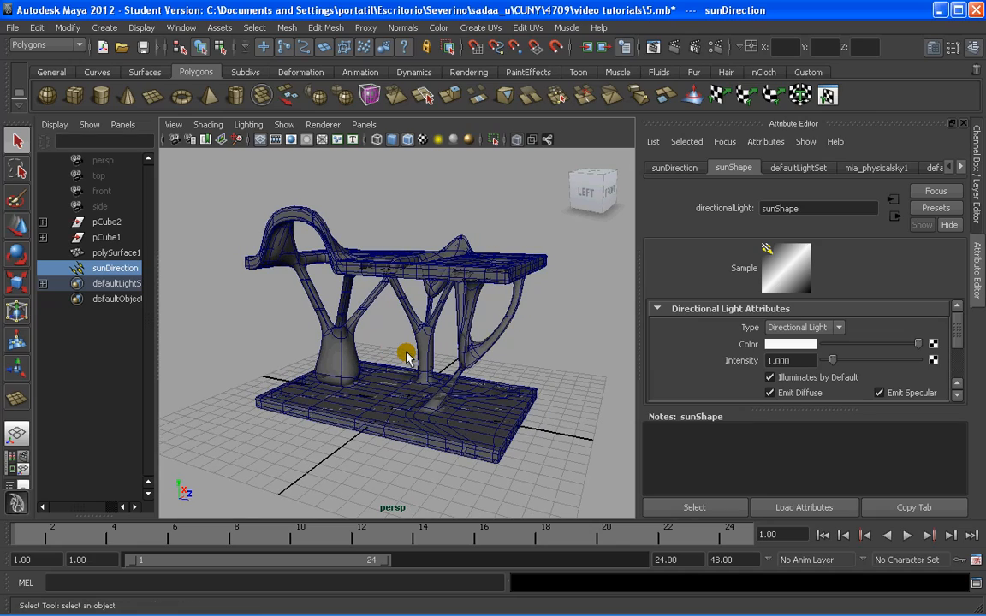
pyautogui.click(672, 47)
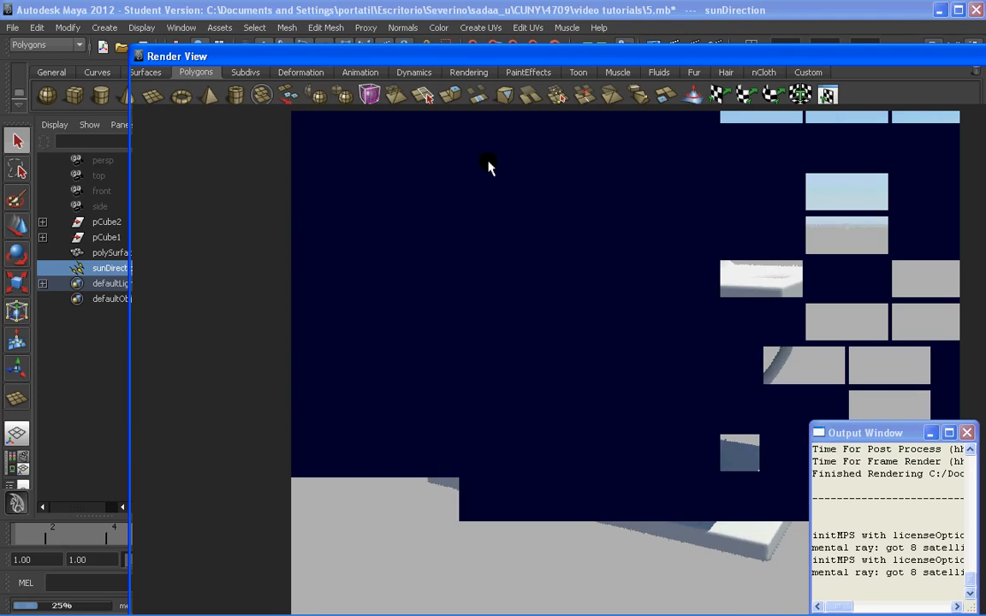
pyautogui.click(554, 157)
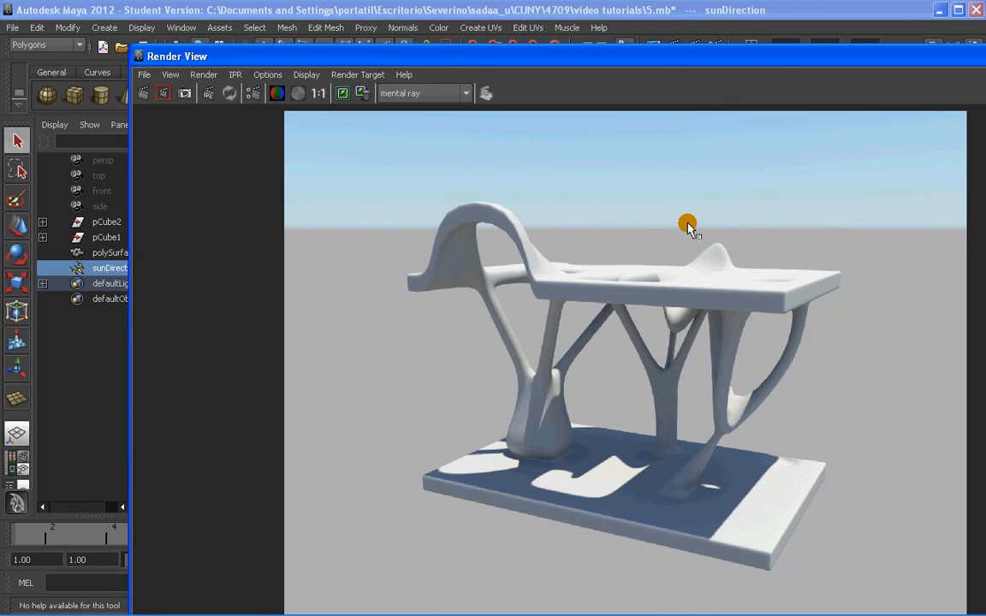
pyautogui.moveTo(658, 59); pyautogui.dragTo(566, 38)
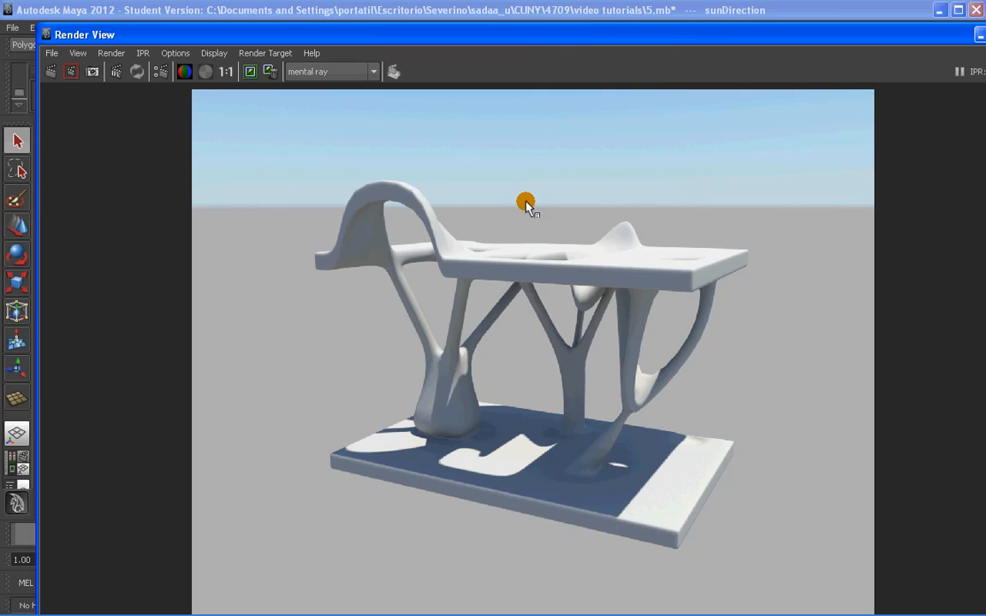
pyautogui.moveTo(936, 45); pyautogui.dragTo(892, 35)
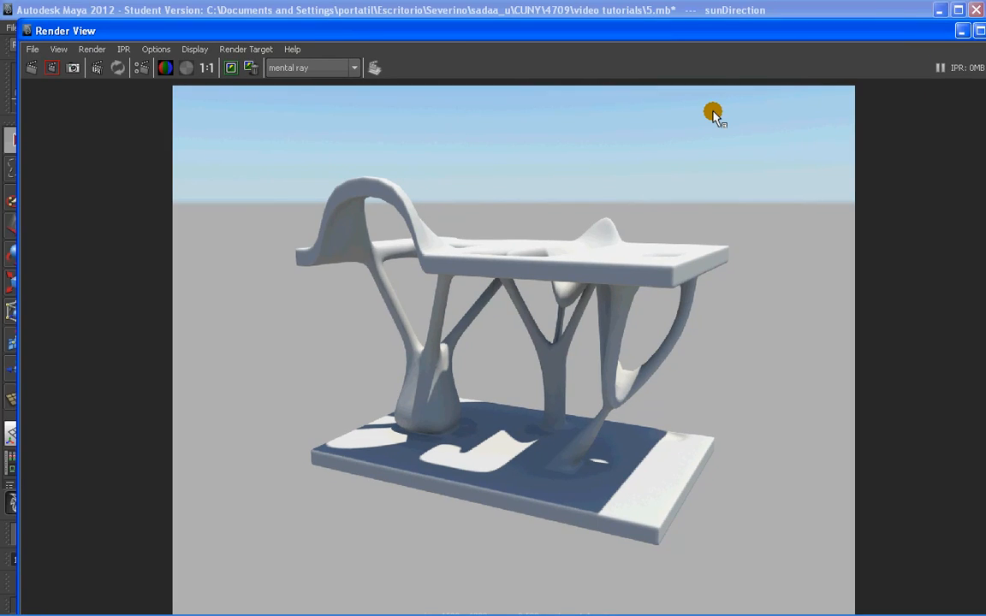
pyautogui.moveTo(784, 36); pyautogui.dragTo(756, 38)
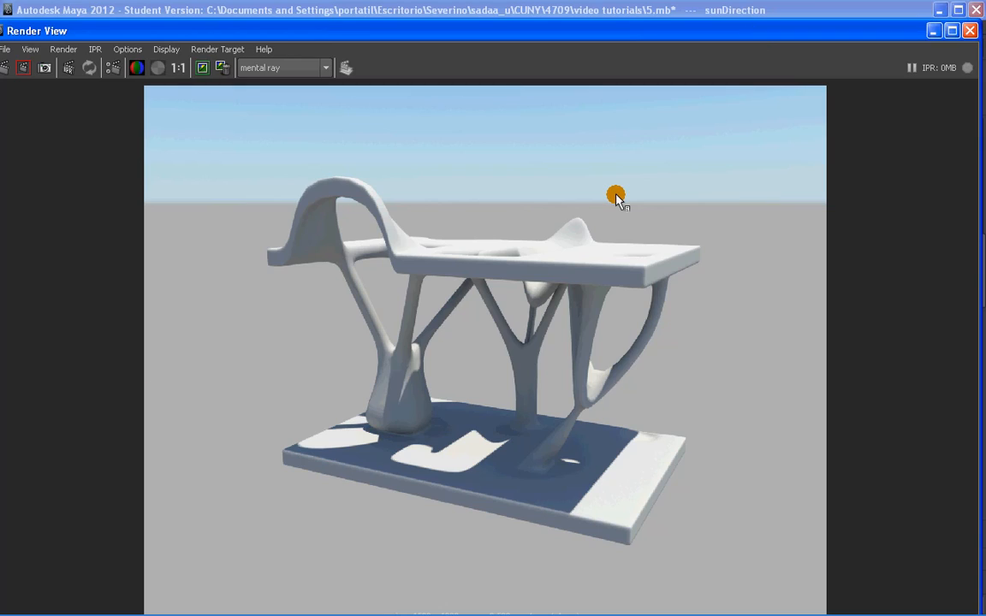
pyautogui.click(969, 32)
# Draw a polygon ground plane about 82 by 50 units around the base of the model
pyautogui.keyDown('alt'); pyautogui.moveTo(499, 294); pyautogui.dragTo(405, 315); pyautogui.keyUp('alt')
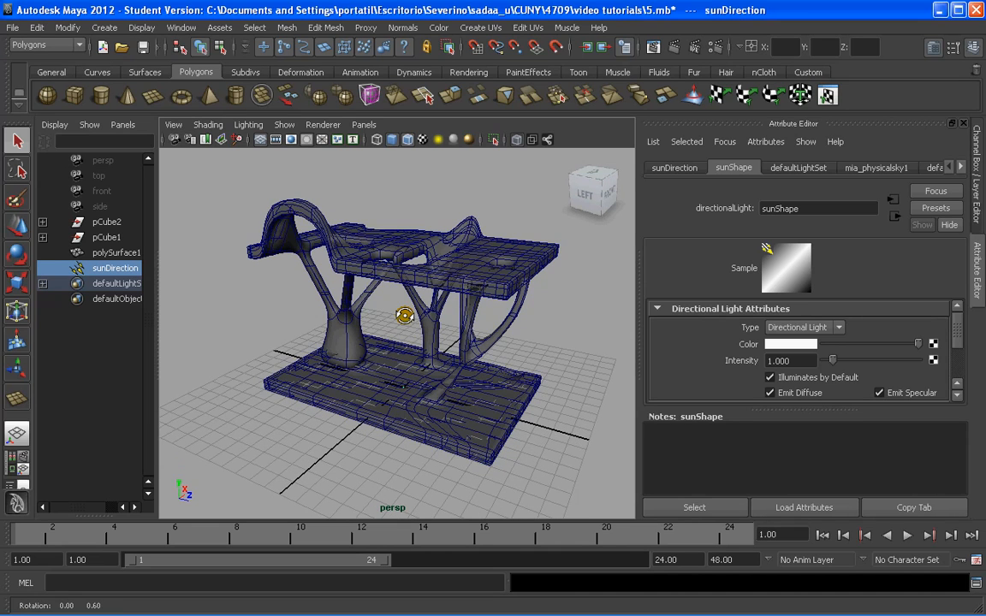
pyautogui.keyDown('alt'); pyautogui.moveTo(405, 315); pyautogui.dragTo(262, 343, button='right'); pyautogui.keyUp('alt')
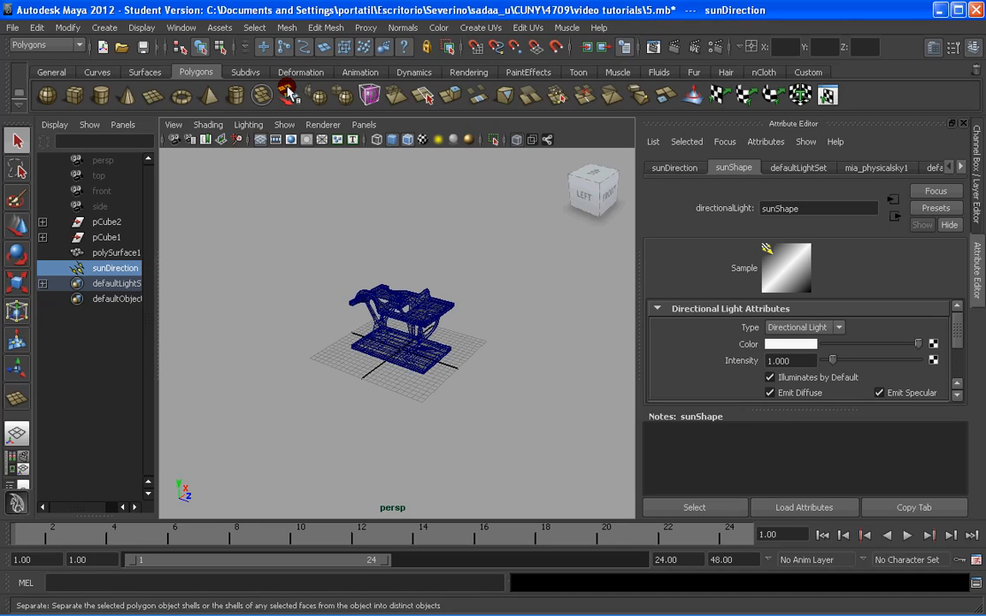
pyautogui.click(155, 98)
pyautogui.moveTo(416, 250); pyautogui.dragTo(407, 487)
pyautogui.press('q')
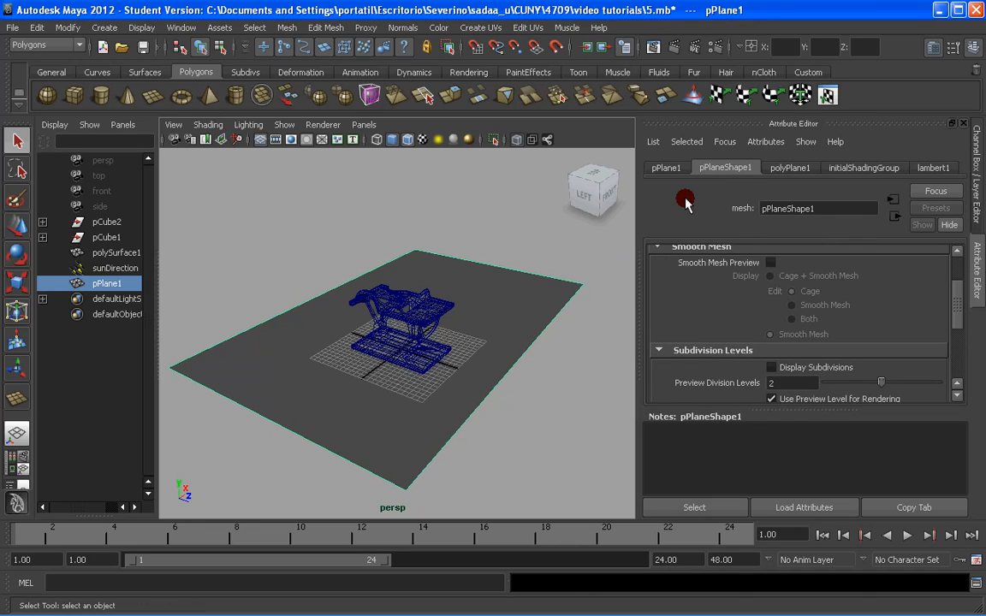
# Set the ground plane's subdivisions to 6 in both width and height
pyautogui.hotkey('ctrl', 'a')
pyautogui.click(849, 346)
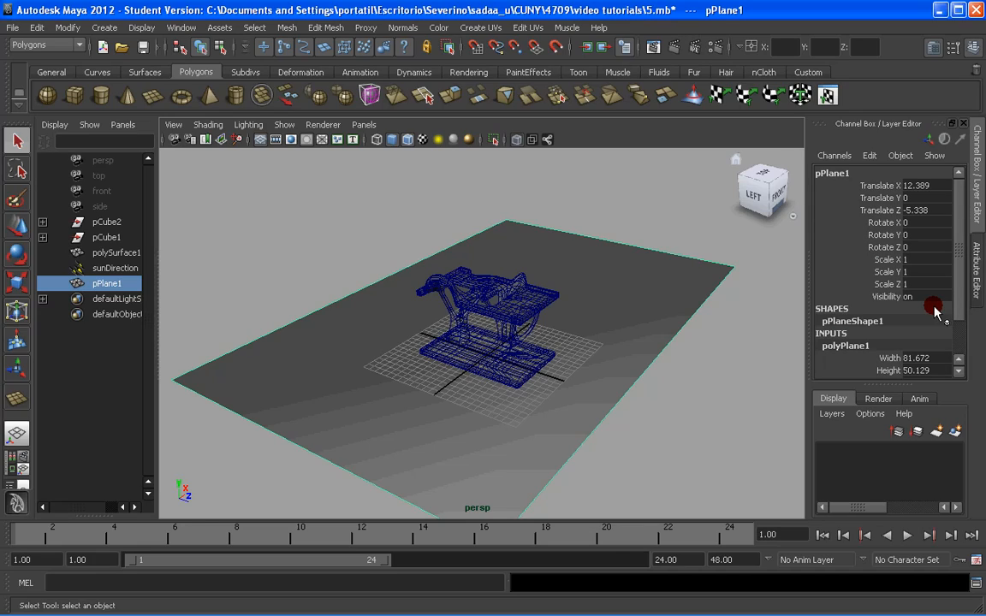
pyautogui.scroll(-2, 935, 312)
pyautogui.moveTo(866, 336); pyautogui.dragTo(865, 348)
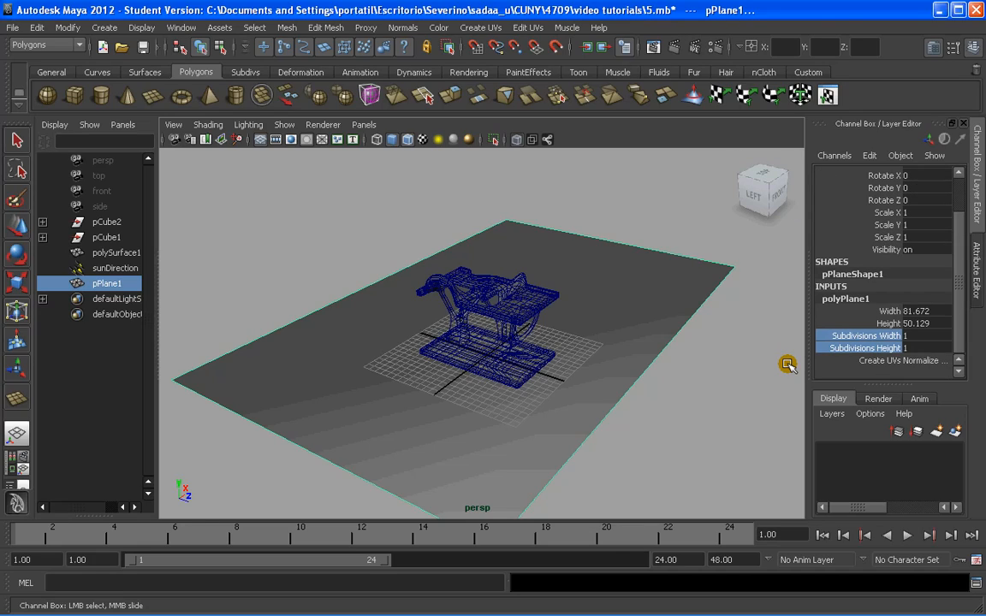
pyautogui.moveTo(536, 275); pyautogui.dragTo(625, 306, button='middle')
# Select all border edges of the ground plane and extrude them upward into walls around the model
pyautogui.moveTo(628, 274); pyautogui.dragTo(629, 249, button='right')
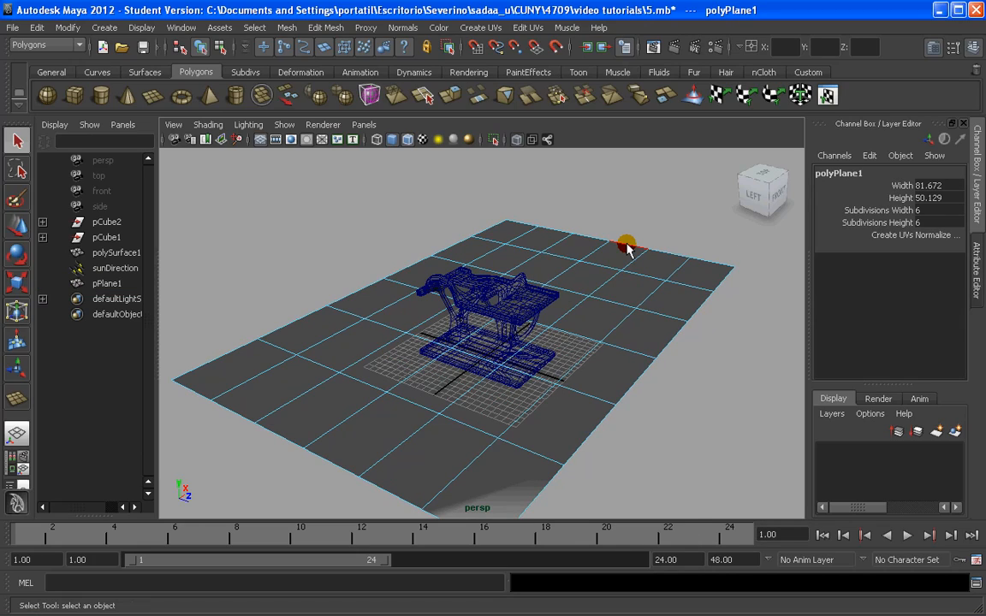
pyautogui.click(627, 247)
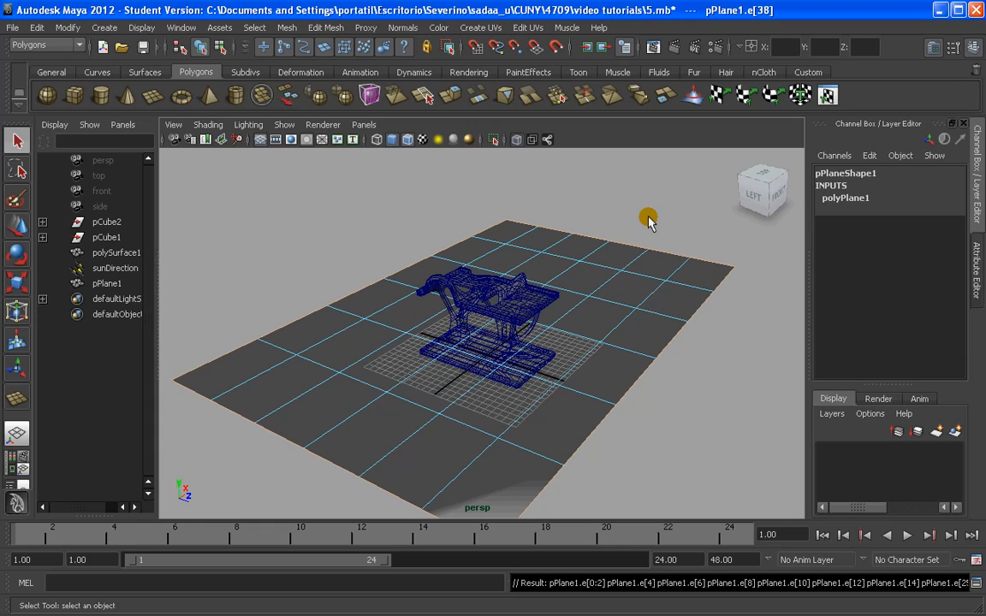
pyautogui.keyDown('alt'); pyautogui.moveTo(645, 220); pyautogui.dragTo(548, 264); pyautogui.keyUp('alt')
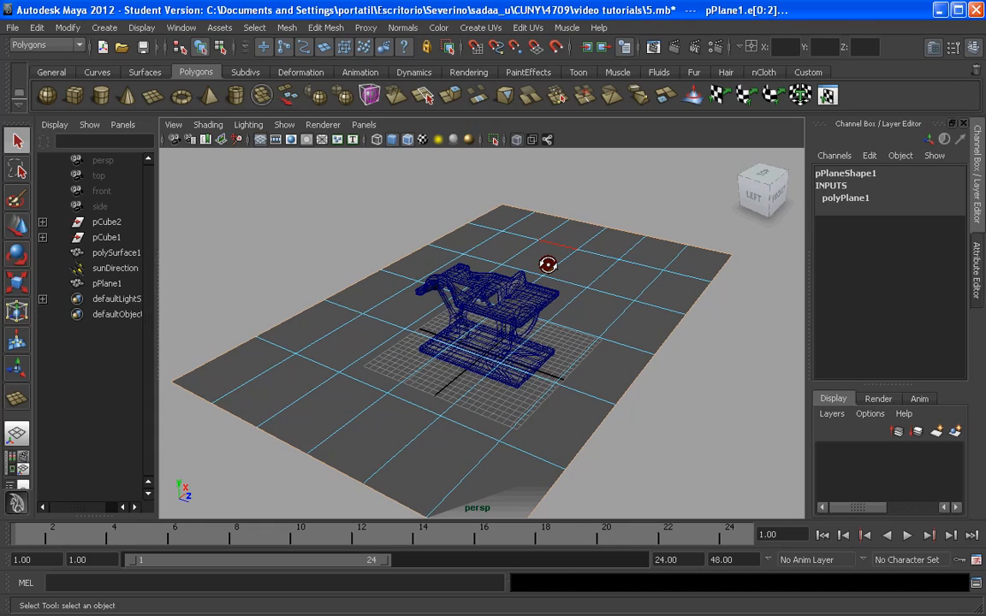
pyautogui.keyDown('shift'); pyautogui.moveTo(603, 227); pyautogui.dragTo(598, 258, button='right'); pyautogui.keyUp('shift')
pyautogui.keyDown('alt'); pyautogui.moveTo(598, 257); pyautogui.dragTo(533, 240); pyautogui.keyUp('alt')
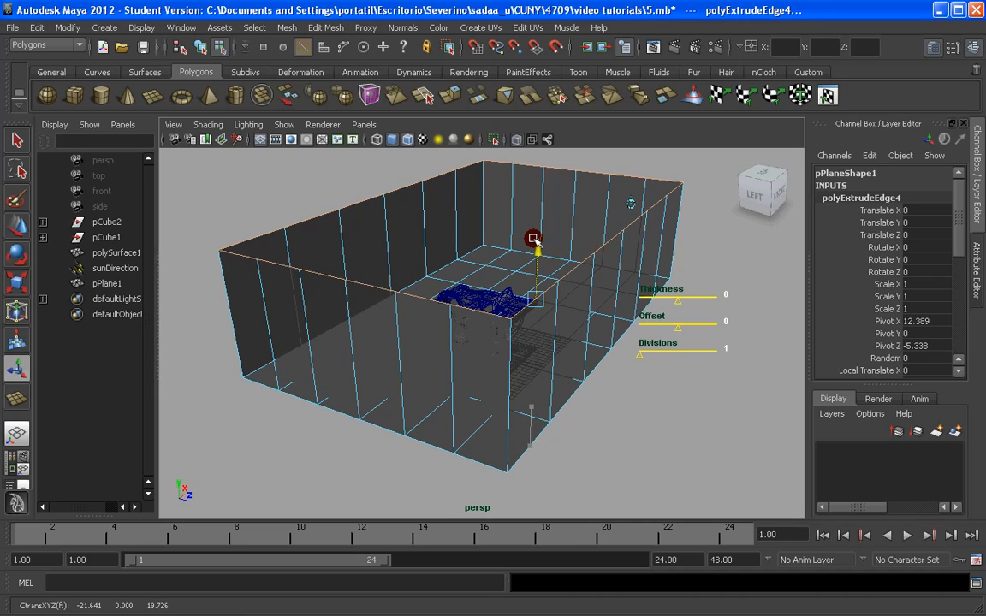
pyautogui.keyDown('alt'); pyautogui.moveTo(564, 286); pyautogui.dragTo(553, 310); pyautogui.keyUp('alt')
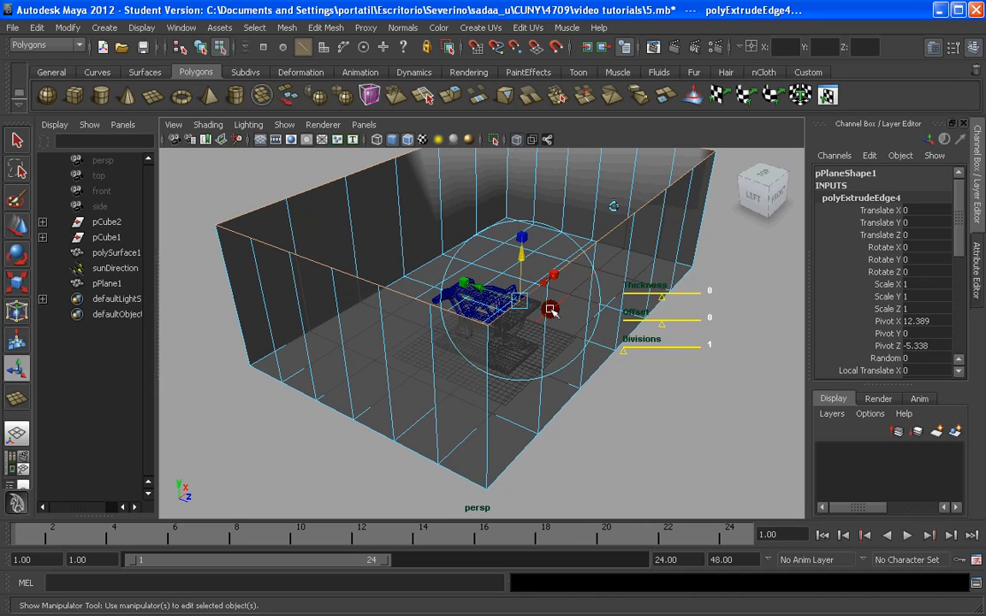
# Scale the top edges of the extruded walls outward and turn on the plane's smooth mesh preview
pyautogui.press('r')
pyautogui.keyDown('alt'); pyautogui.moveTo(551, 312); pyautogui.dragTo(503, 196, button='right'); pyautogui.keyUp('alt')
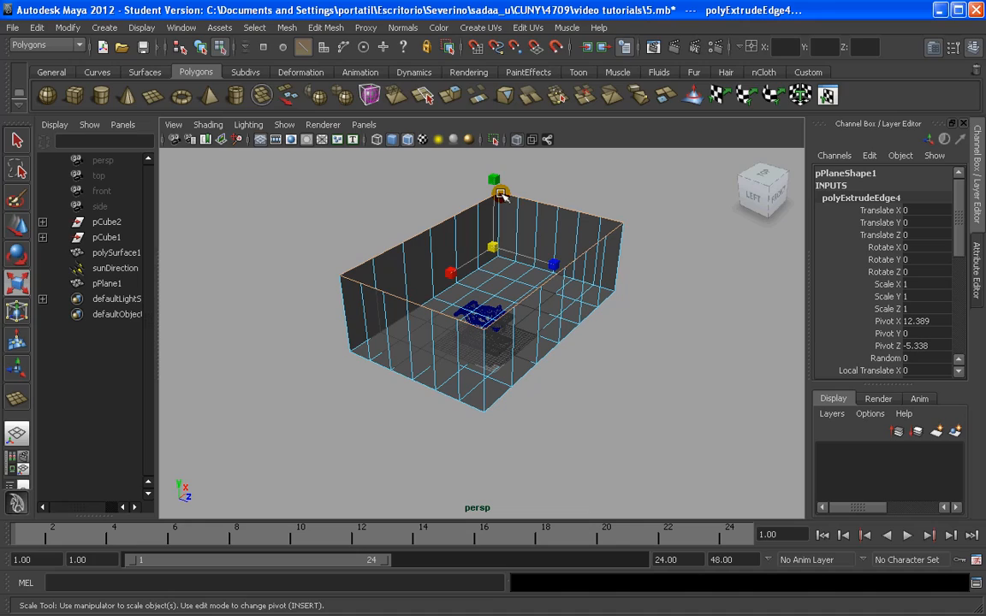
pyautogui.moveTo(495, 179); pyautogui.dragTo(548, 239)
pyautogui.press('3')
pyautogui.scroll(3, 502, 292)
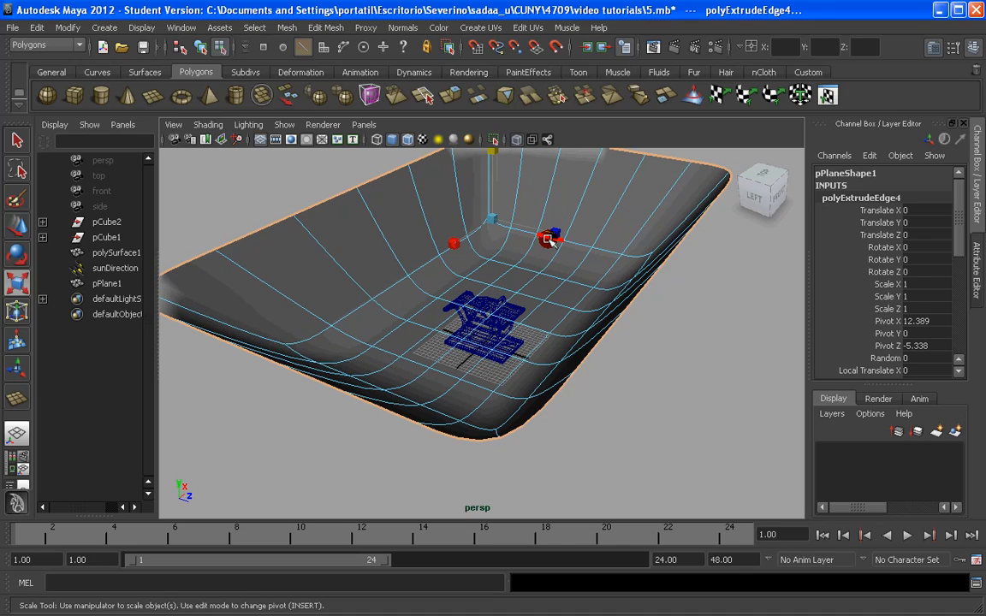
# Return the plane to object mode and scale the whole backdrop up to about 1.38 on all three axes
pyautogui.rightClick(552, 239)
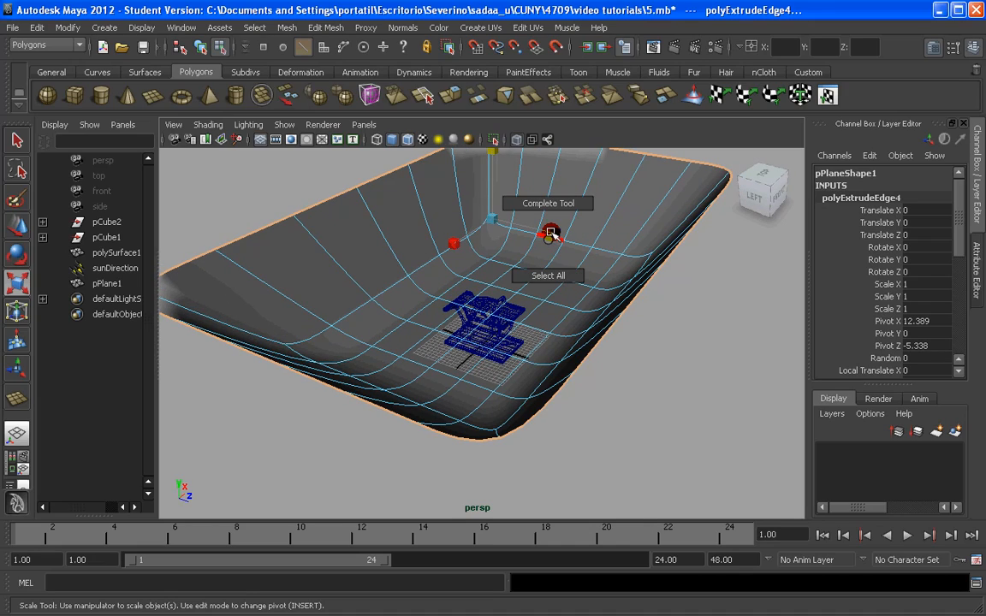
pyautogui.rightClick(575, 238)
pyautogui.moveTo(578, 241); pyautogui.dragTo(613, 231, button='right')
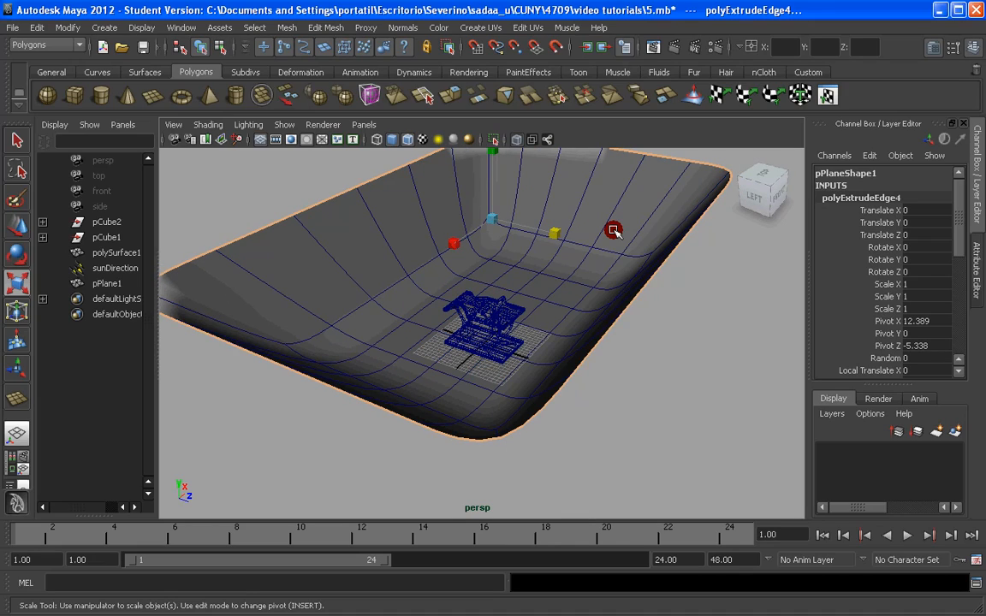
pyautogui.click(431, 263)
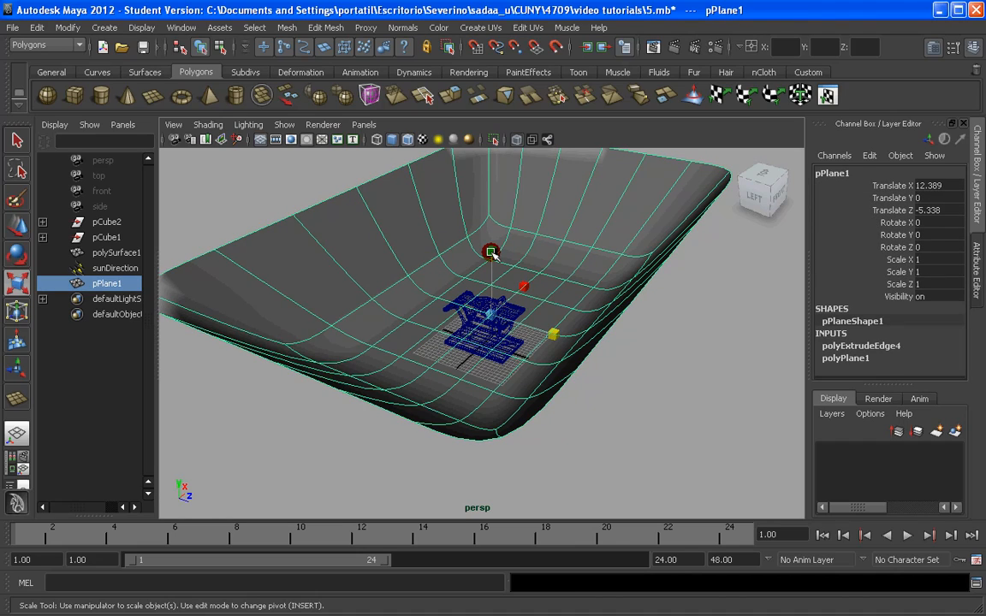
pyautogui.moveTo(492, 252)
pyautogui.mouseDown()
pyautogui.moveTo(494, 240)
pyautogui.moveTo(495, 251)
pyautogui.mouseUp()
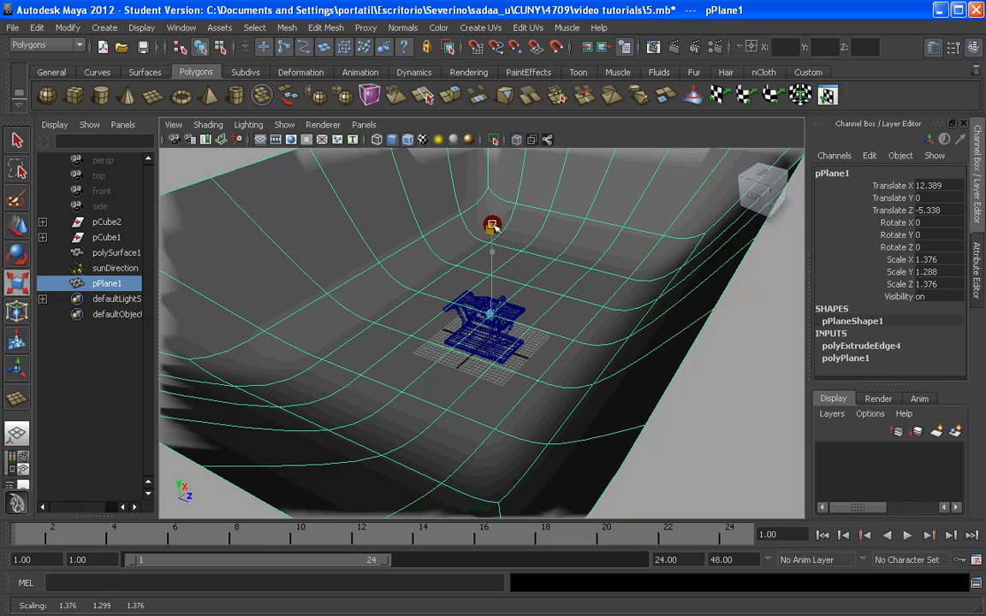
pyautogui.keyDown('alt'); pyautogui.moveTo(494, 251); pyautogui.dragTo(493, 342); pyautogui.keyUp('alt')
pyautogui.moveTo(492, 342)
pyautogui.mouseDown()
pyautogui.moveTo(493, 329)
pyautogui.moveTo(495, 347)
pyautogui.mouseUp()
pyautogui.scroll(5, 492, 329)
pyautogui.keyDown('alt'); pyautogui.moveTo(495, 348); pyautogui.dragTo(489, 344, button='middle'); pyautogui.keyUp('alt')
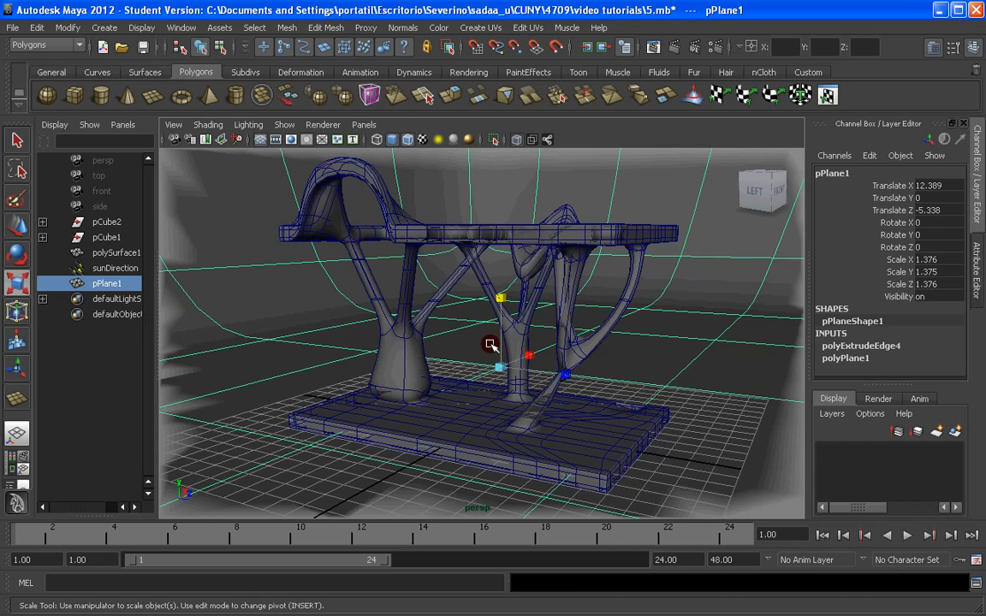
pyautogui.keyDown('alt'); pyautogui.moveTo(490, 344); pyautogui.dragTo(488, 347); pyautogui.keyUp('alt')
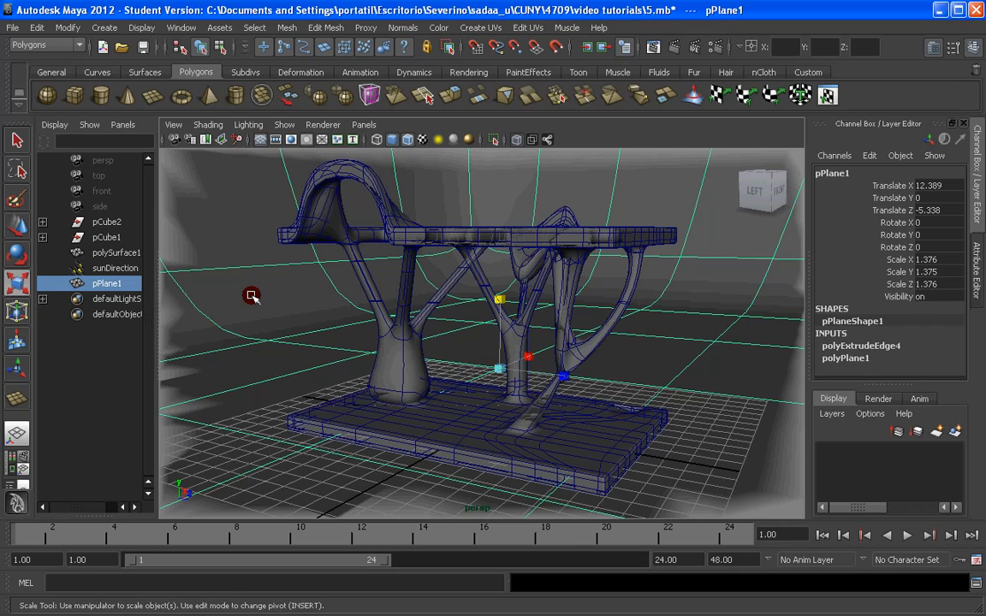
# Switch to the Hypershade, Render View and perspective layout and delete the old mia_floorX and mia_BuildingX materials from the work area
pyautogui.click(13, 457)
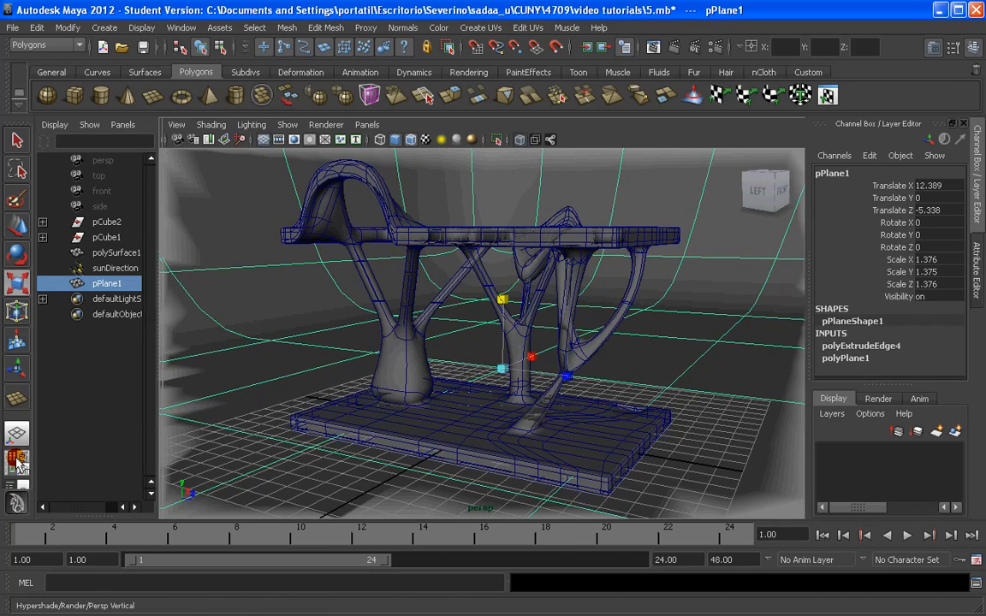
pyautogui.click(17, 460)
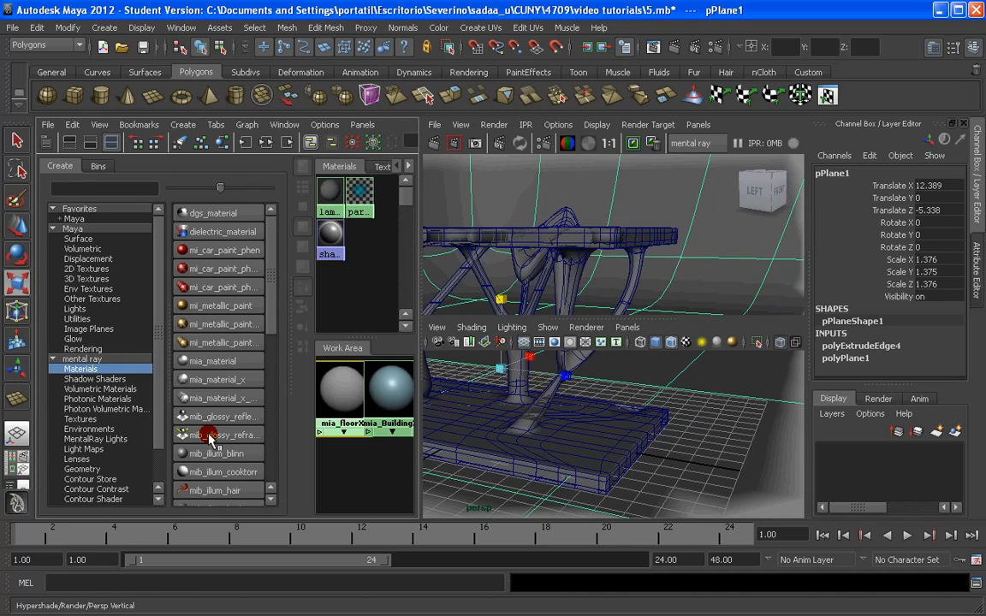
pyautogui.click(348, 401)
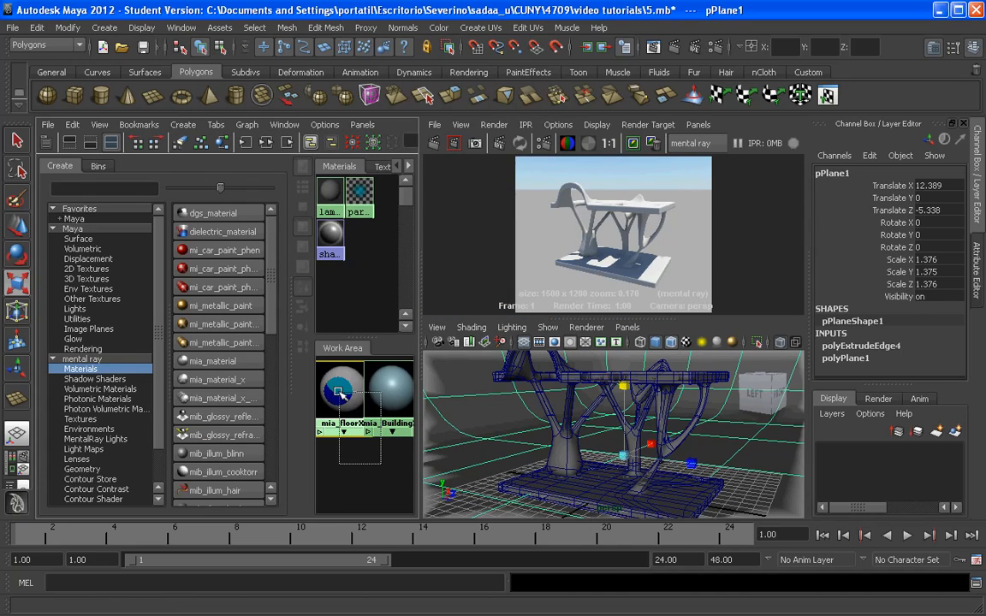
pyautogui.click(364, 425)
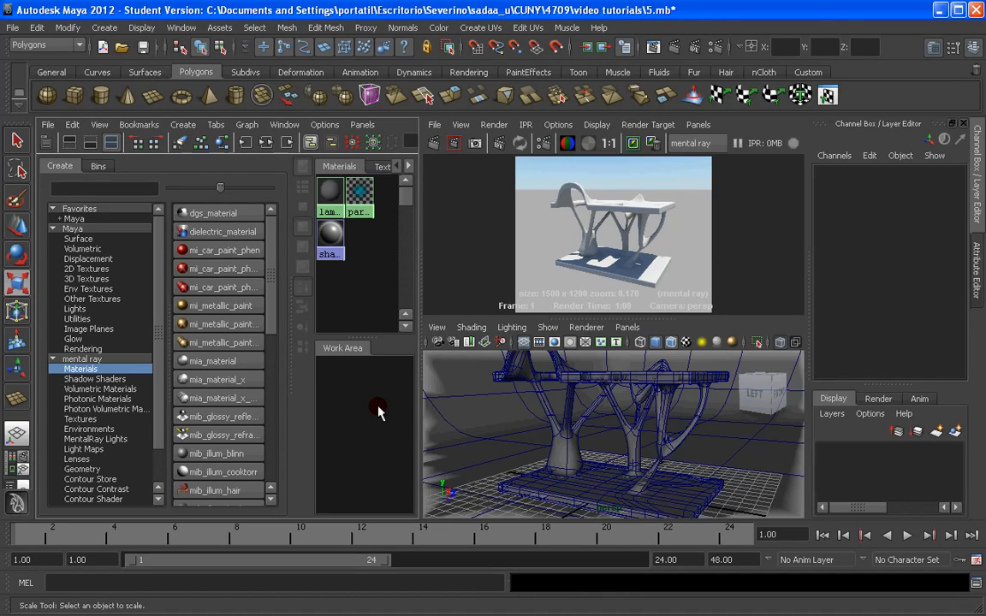
# Create two mental ray mia_material_x materials in the Hypershade
pyautogui.click(78, 360)
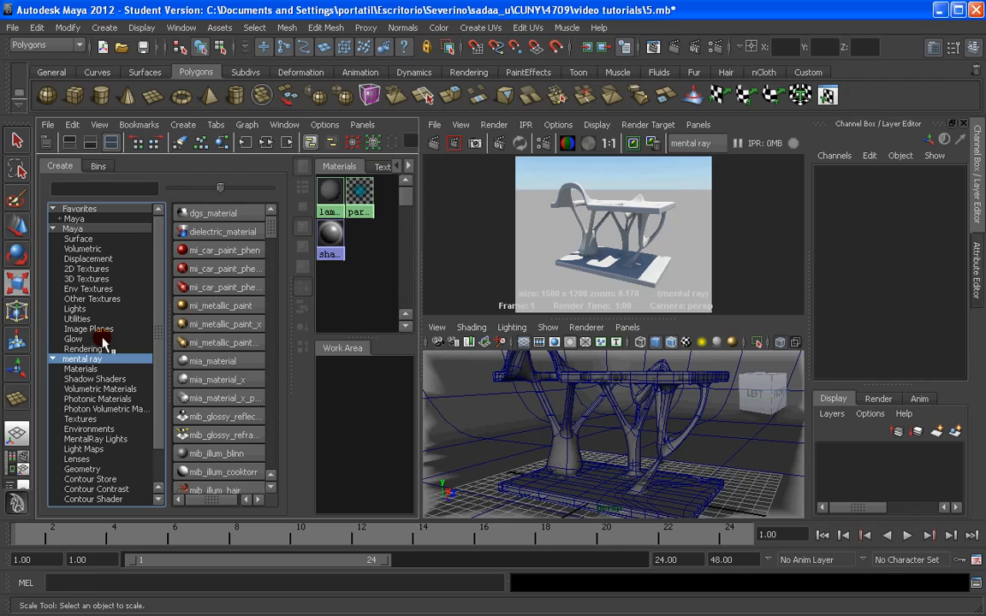
pyautogui.click(98, 369)
pyautogui.click(208, 380)
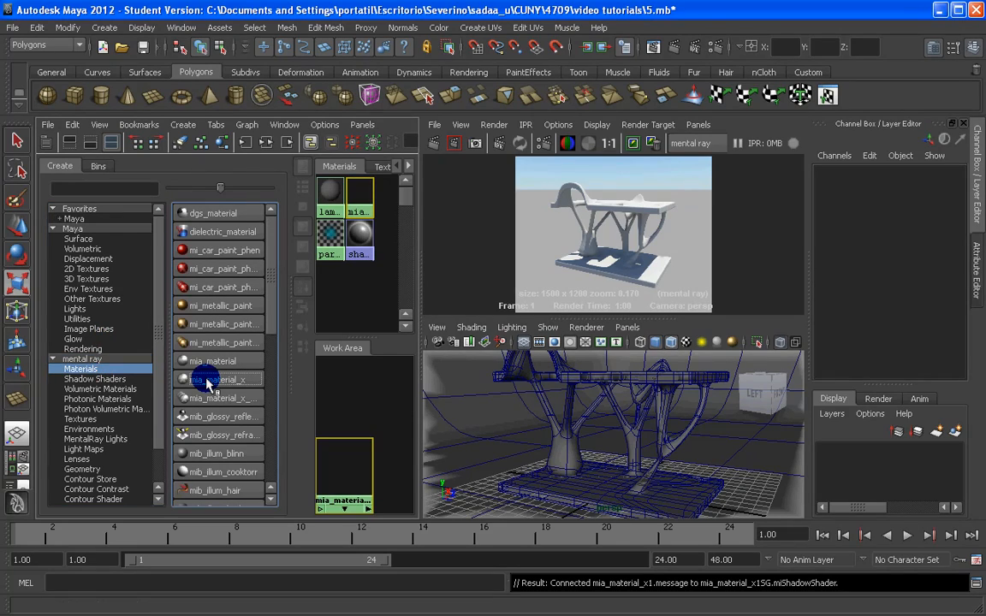
pyautogui.click(208, 383)
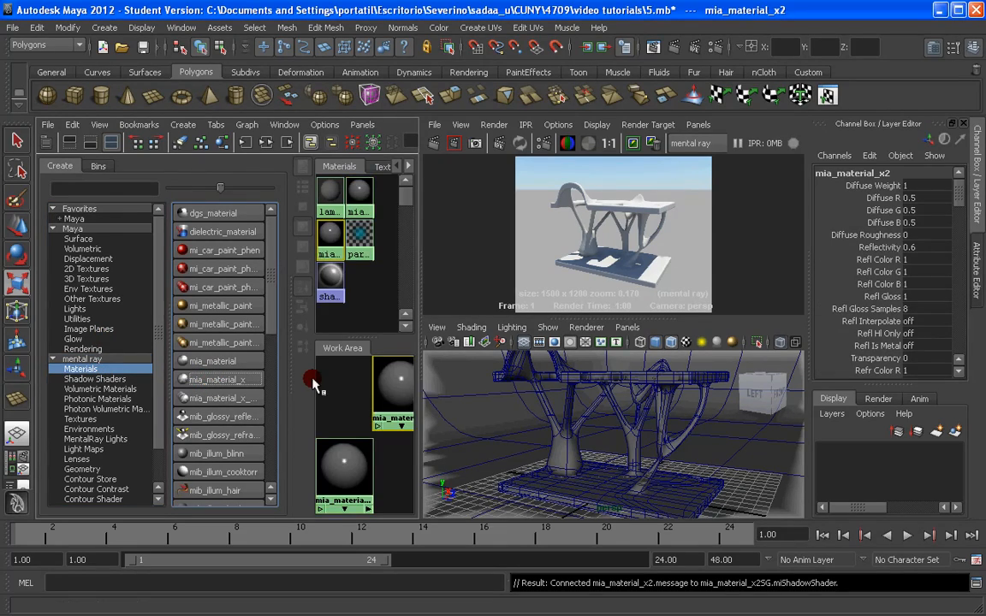
# Rename the first new mia_material_x material as mia_floorX
pyautogui.click(339, 406)
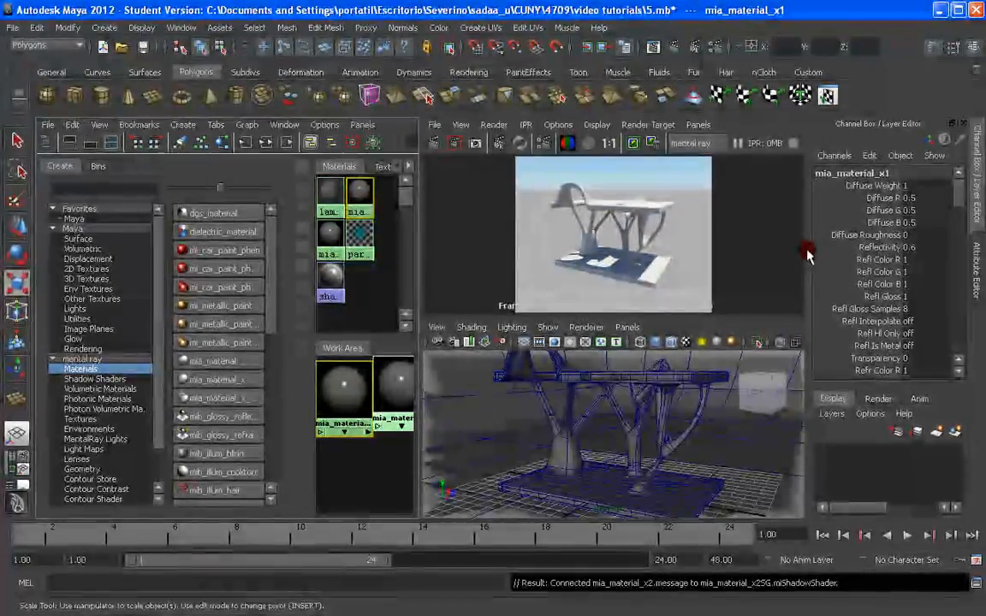
pyautogui.hotkey('ctrl', 'a')
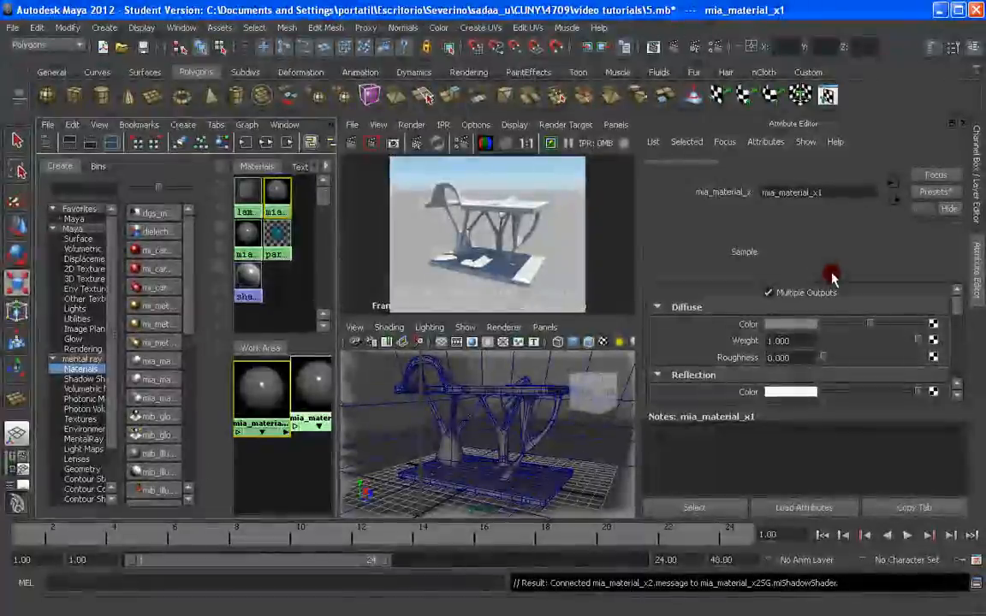
pyautogui.doubleClick(782, 207)
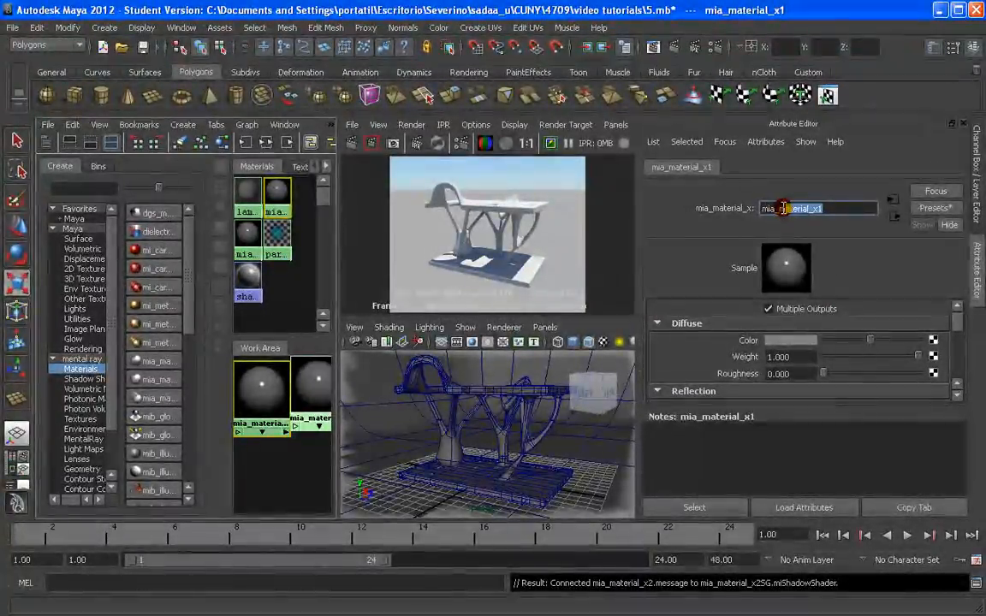
pyautogui.write('mia_')
pyautogui.write('floor')
pyautogui.write('X')
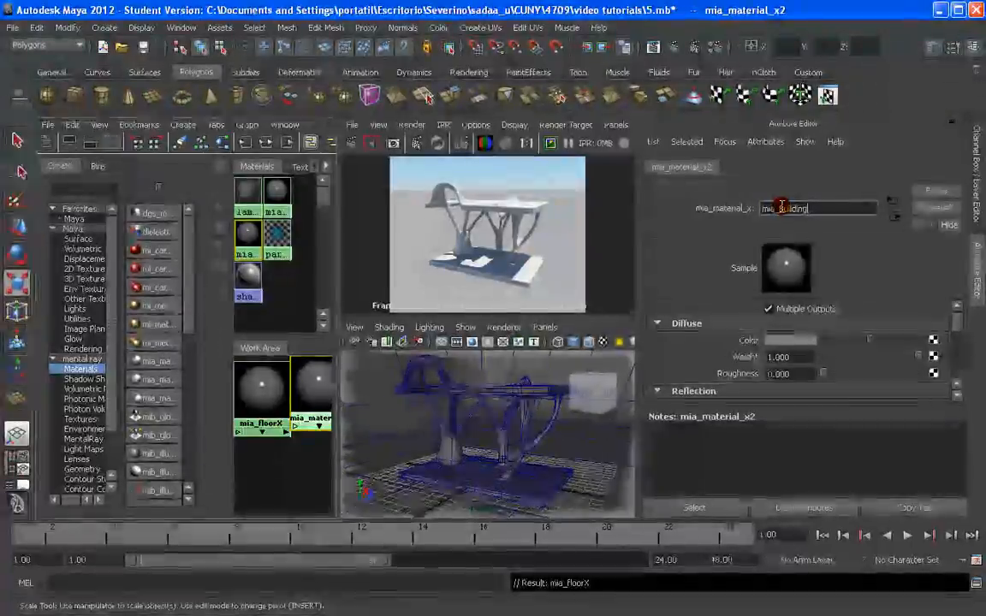
# Rename the second material as mia_BuildingX and apply the MatteFinish preset to mia_floorX
pyautogui.write('X')
pyautogui.press('Return')
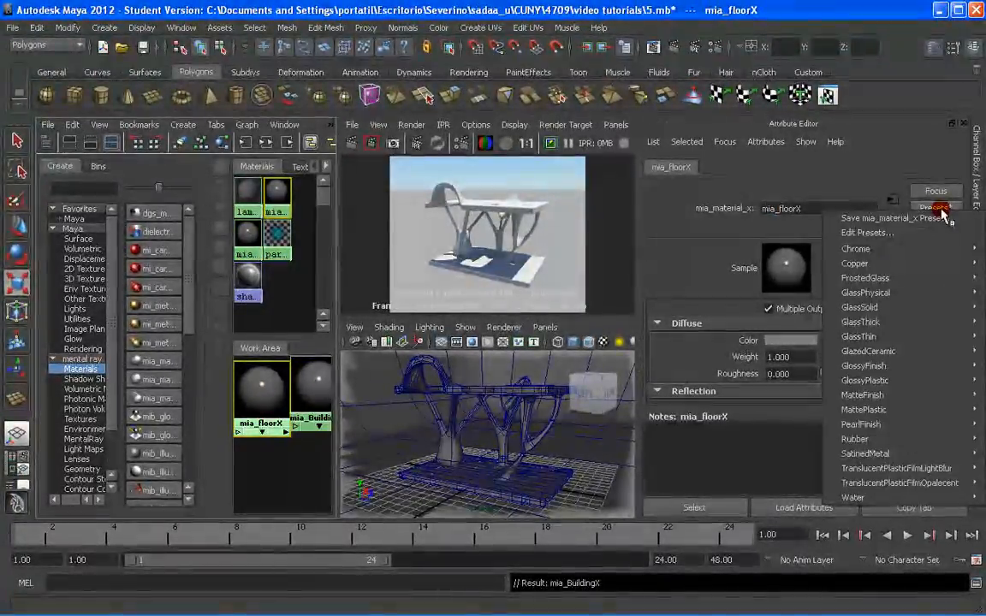
pyautogui.moveTo(874, 398)
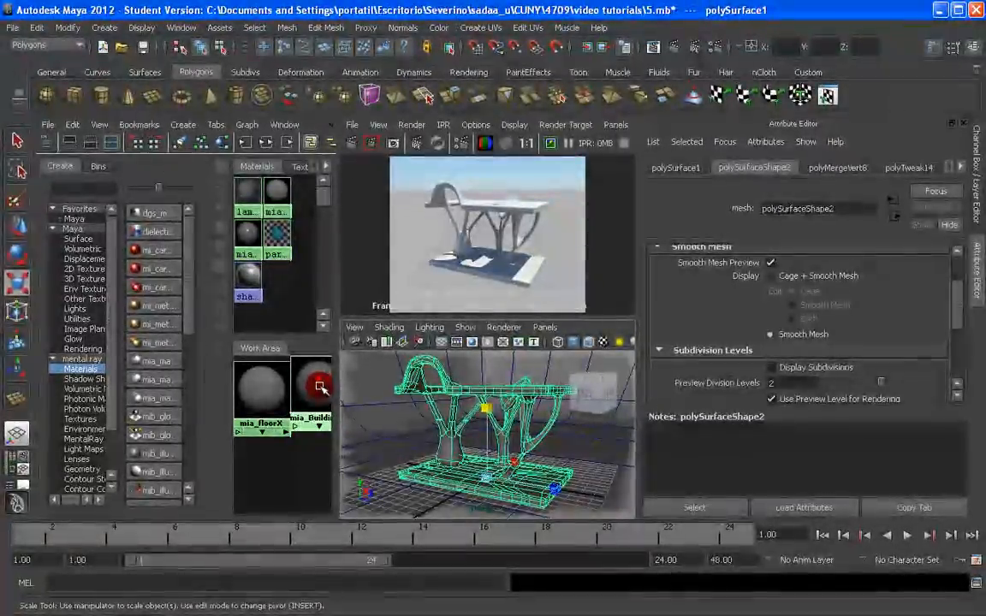
# Assign mia_BuildingX to the building model and replace the material's settings with the GlossyPlastic preset
pyautogui.moveTo(314, 389); pyautogui.dragTo(315, 351, button='right')
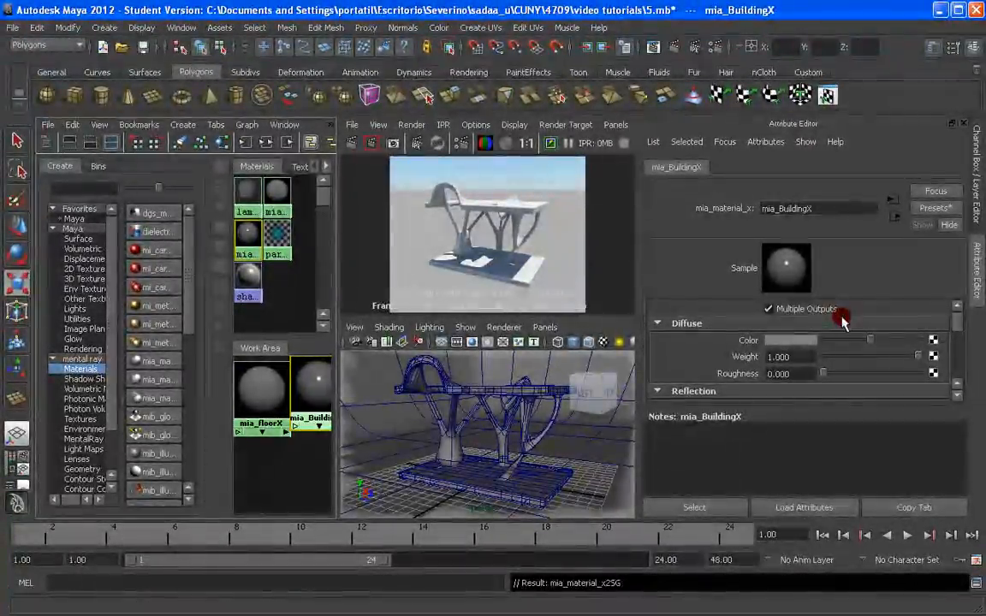
pyautogui.click(935, 210)
pyautogui.moveTo(881, 379)
pyautogui.click(770, 381)
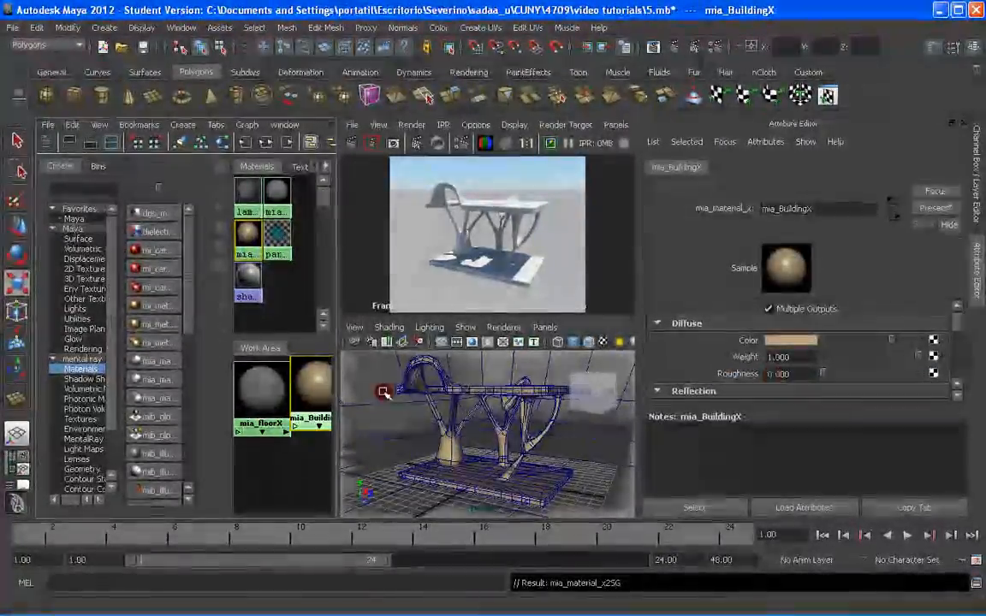
# Change the diffuse color of mia_BuildingX to a light blue
pyautogui.click(799, 342)
pyautogui.click(777, 363)
pyautogui.moveTo(777, 362); pyautogui.dragTo(782, 363)
pyautogui.click(753, 381)
pyautogui.moveTo(810, 399); pyautogui.dragTo(815, 399)
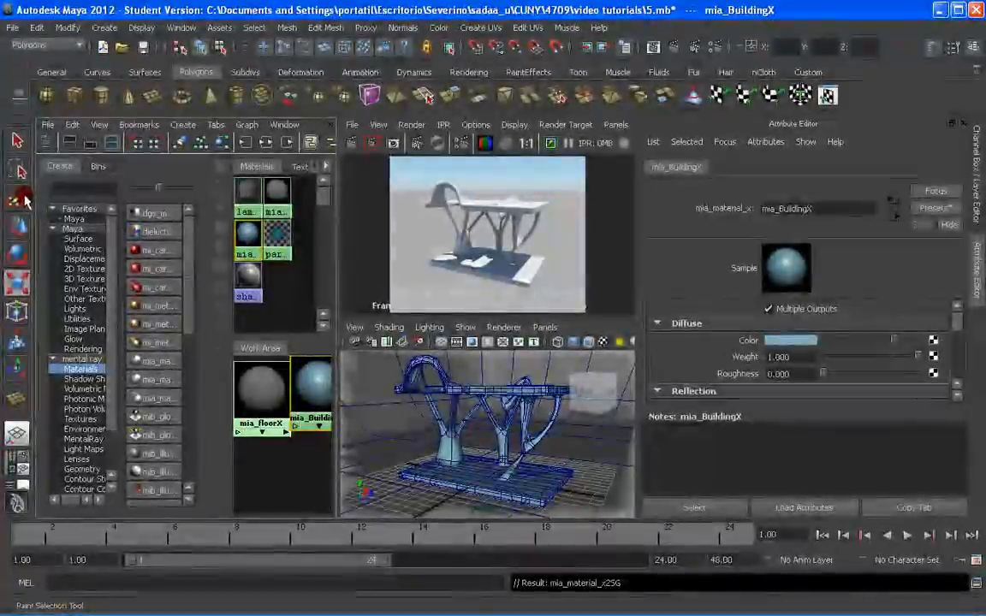
# Return to the single perspective view and check the model's framing with the resolution gate, gate mask and film gate
pyautogui.click(18, 432)
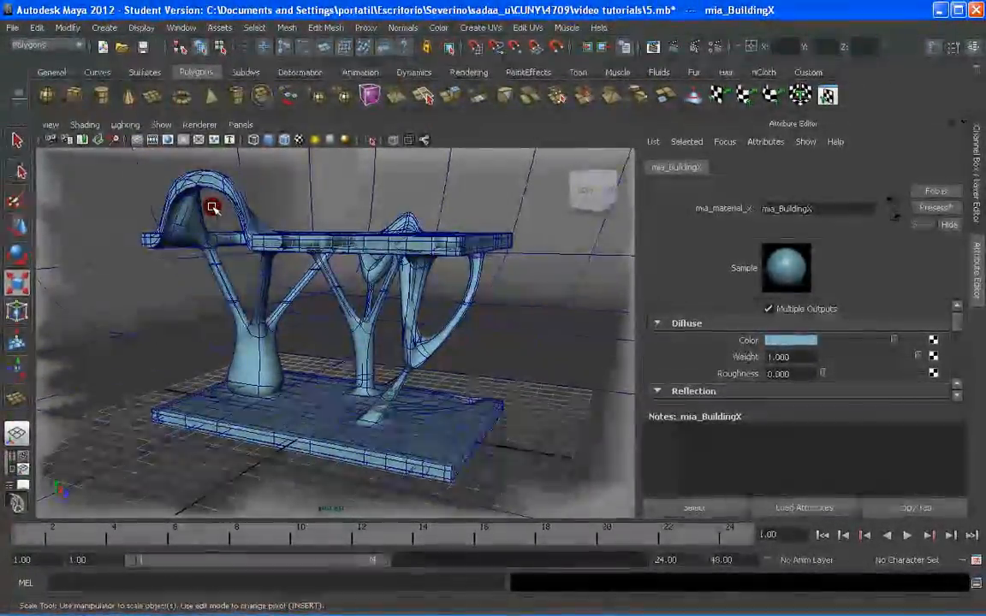
pyautogui.click(166, 142)
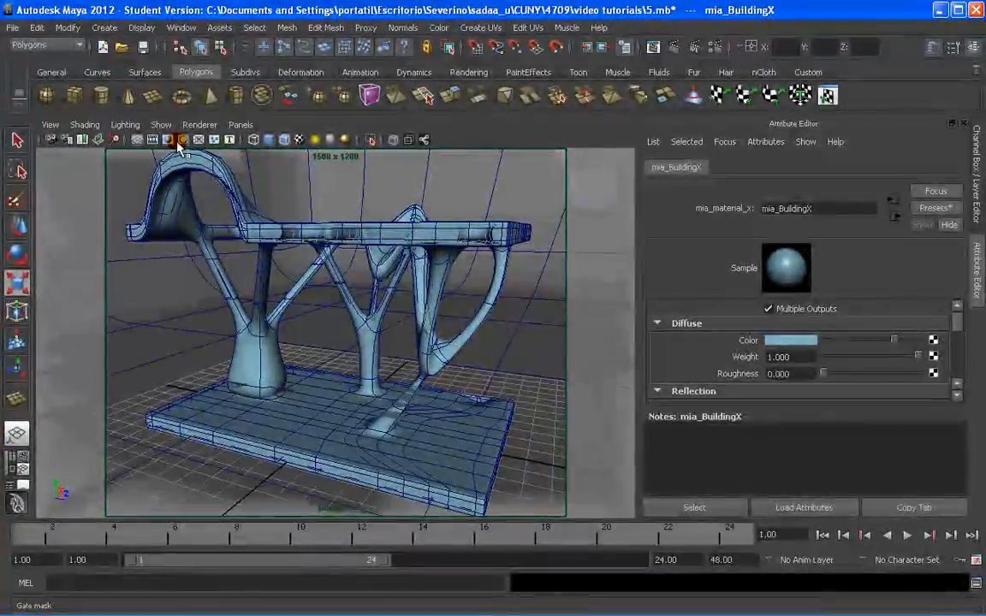
pyautogui.click(180, 144)
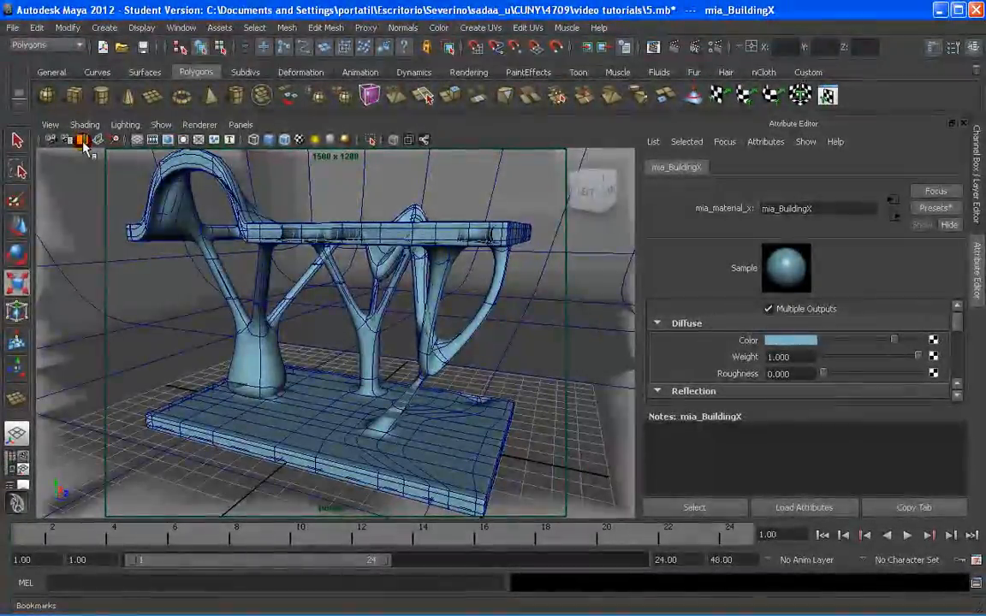
pyautogui.click(152, 143)
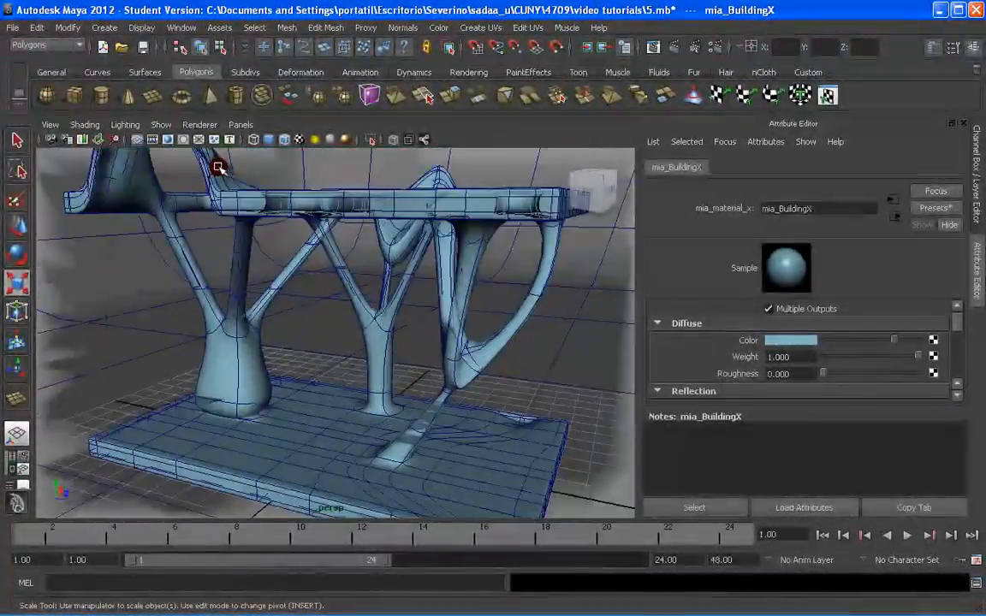
# Reframe the model inside the 1500 x 1200 resolution gate and render the perspective view to check the glossy light-blue material
pyautogui.click(168, 141)
pyautogui.keyDown('alt'); pyautogui.moveTo(218, 167); pyautogui.dragTo(303, 219); pyautogui.keyUp('alt')
pyautogui.click(681, 47)
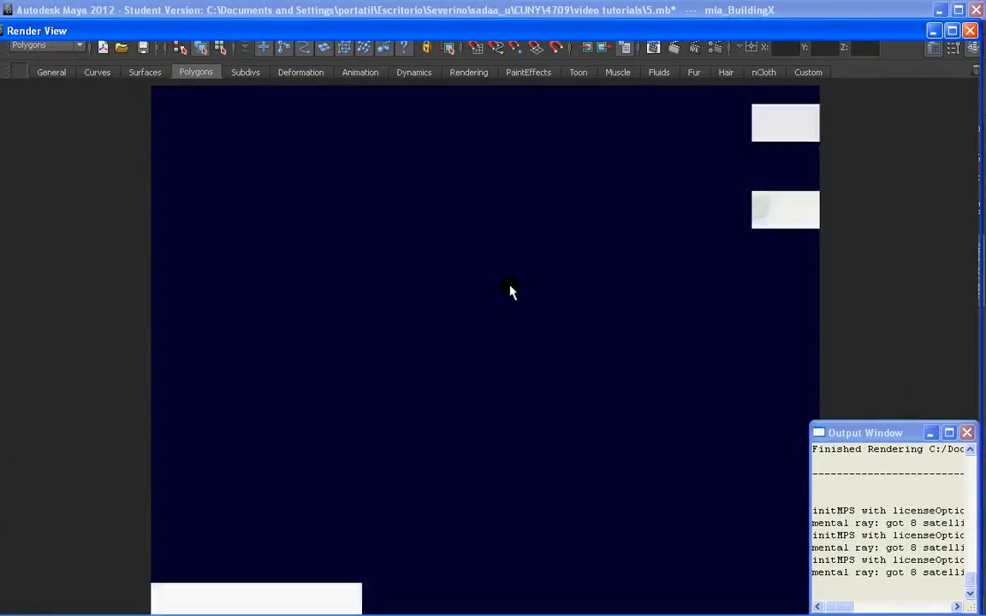
pyautogui.click(509, 291)
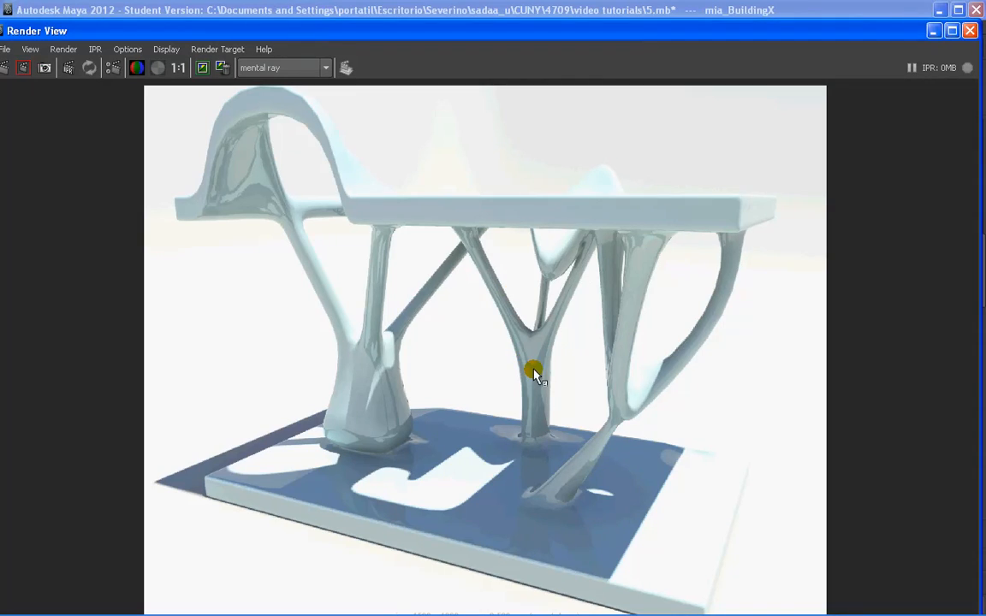
pyautogui.click(474, 335)
pyautogui.click(970, 30)
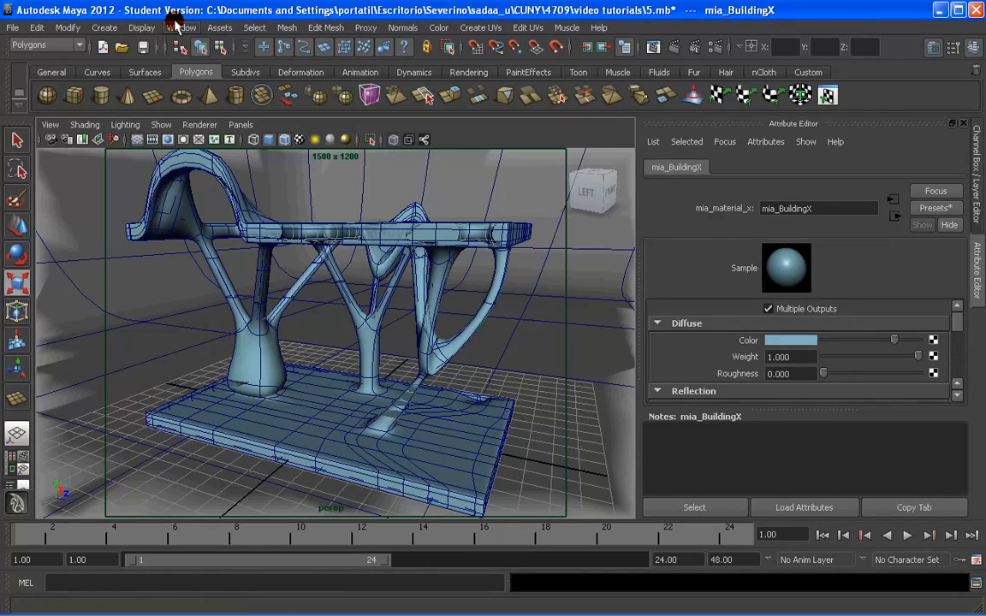
# Show the Outliner beside the perspective view, select sunDirection and frame the light in wireframe display
pyautogui.click(11, 486)
pyautogui.click(114, 268)
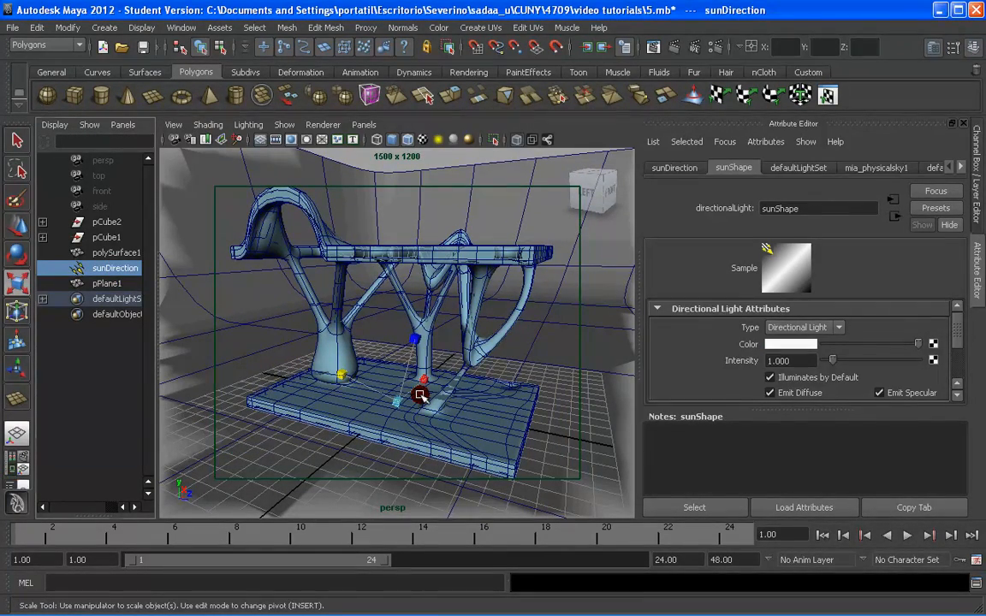
pyautogui.press('4')
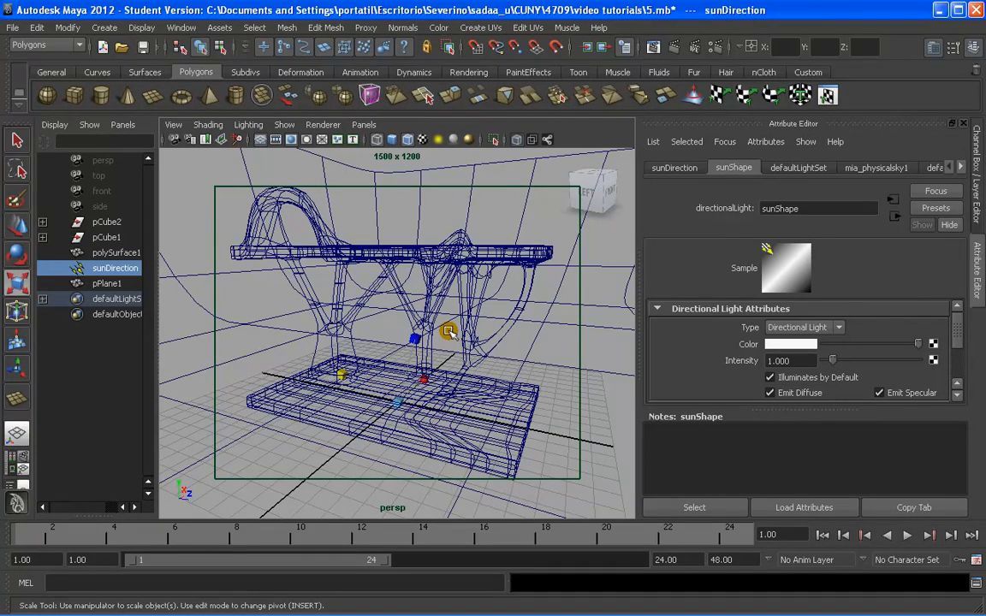
pyautogui.press('f')
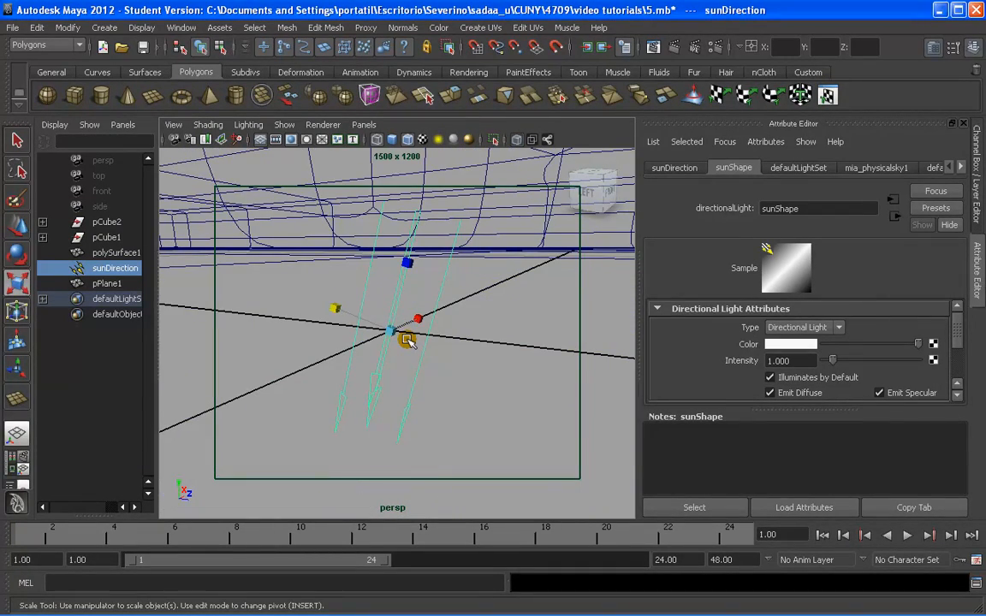
# Set the Rotate Axis of the sunDirection light to 20 in X and 20 in Y
pyautogui.click(667, 168)
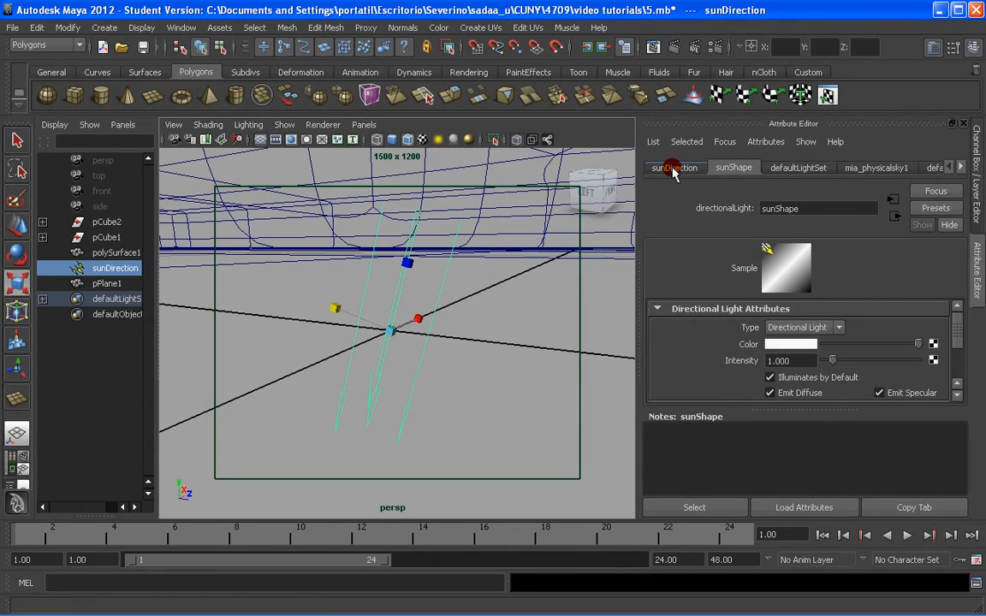
pyautogui.click(673, 169)
pyautogui.press('r')
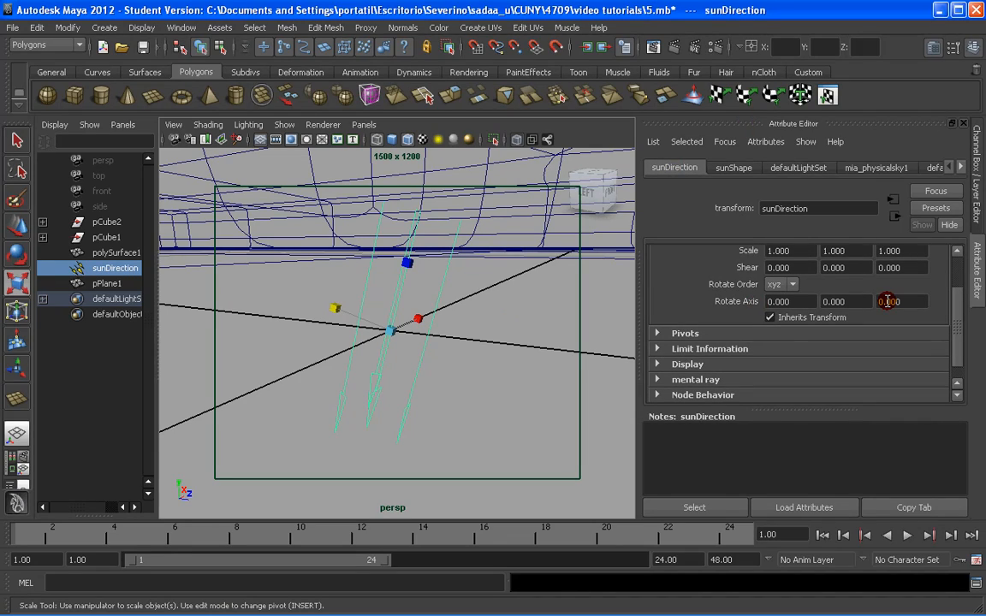
pyautogui.scroll(2, 957, 294)
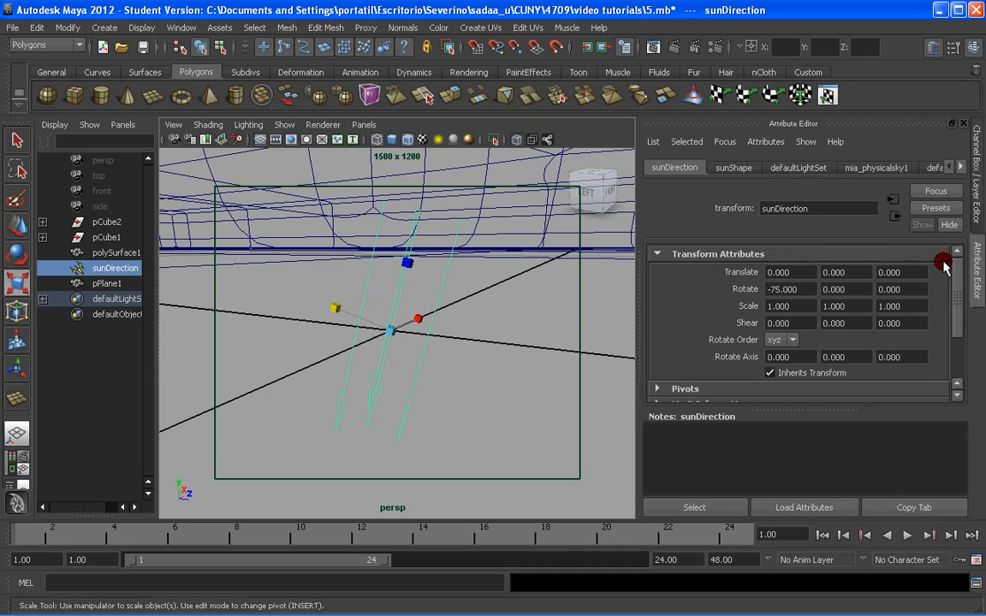
pyautogui.scroll(-1, 819, 308)
pyautogui.moveTo(798, 327); pyautogui.dragTo(752, 315)
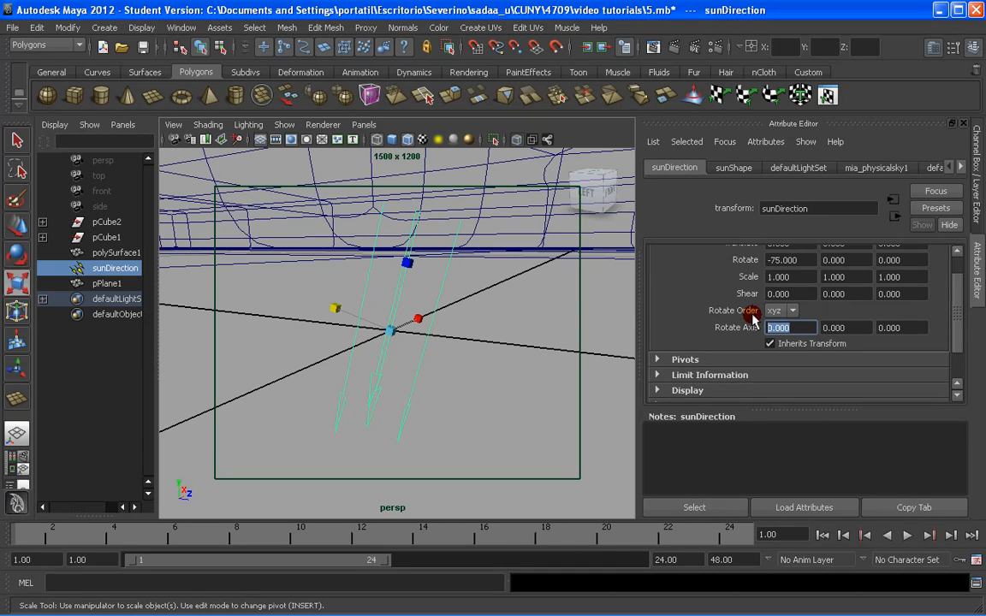
pyautogui.write('20')
pyautogui.press('Return')
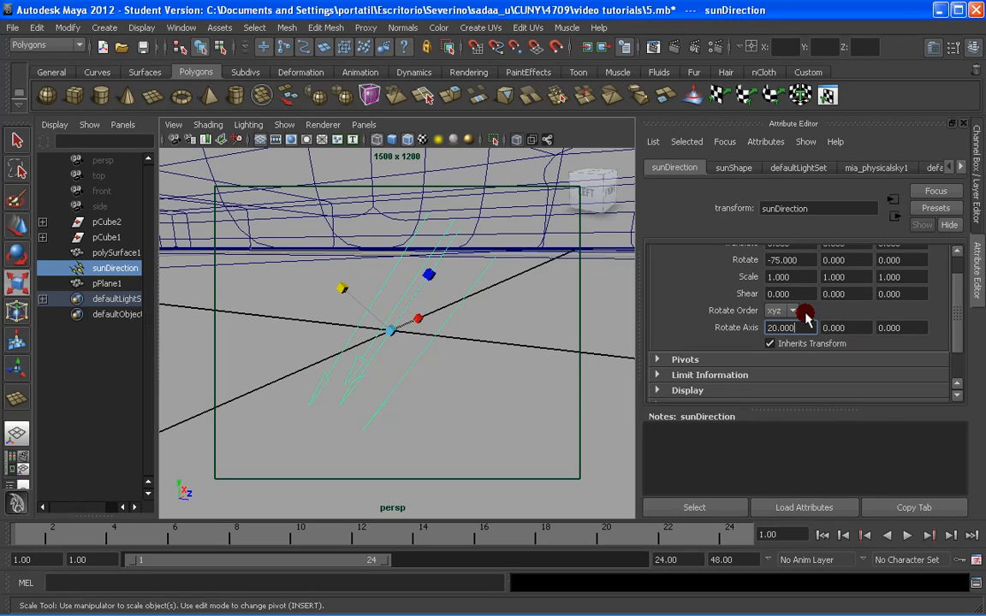
pyautogui.click(847, 328)
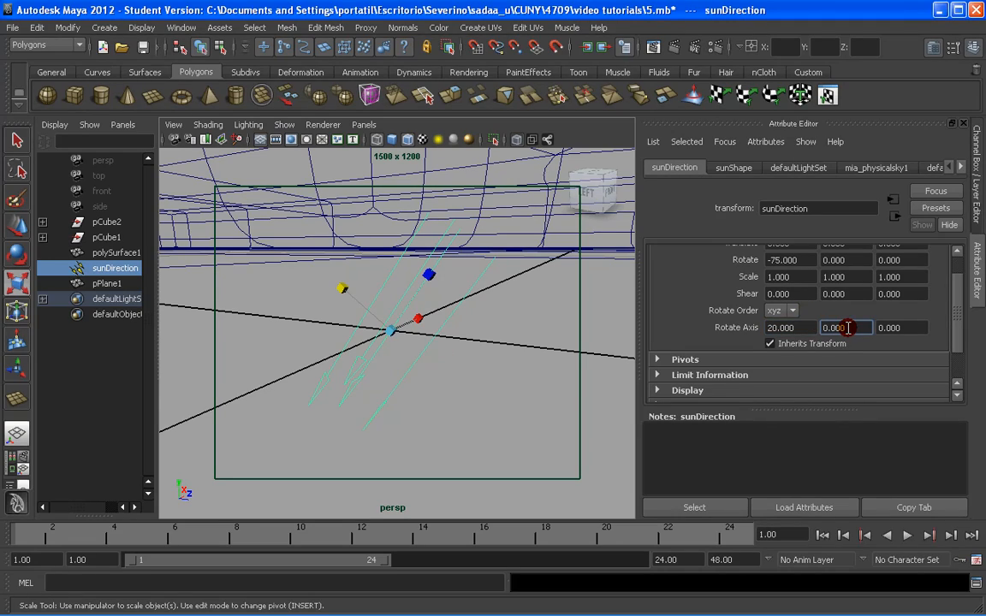
pyautogui.write('20')
pyautogui.press('Return')
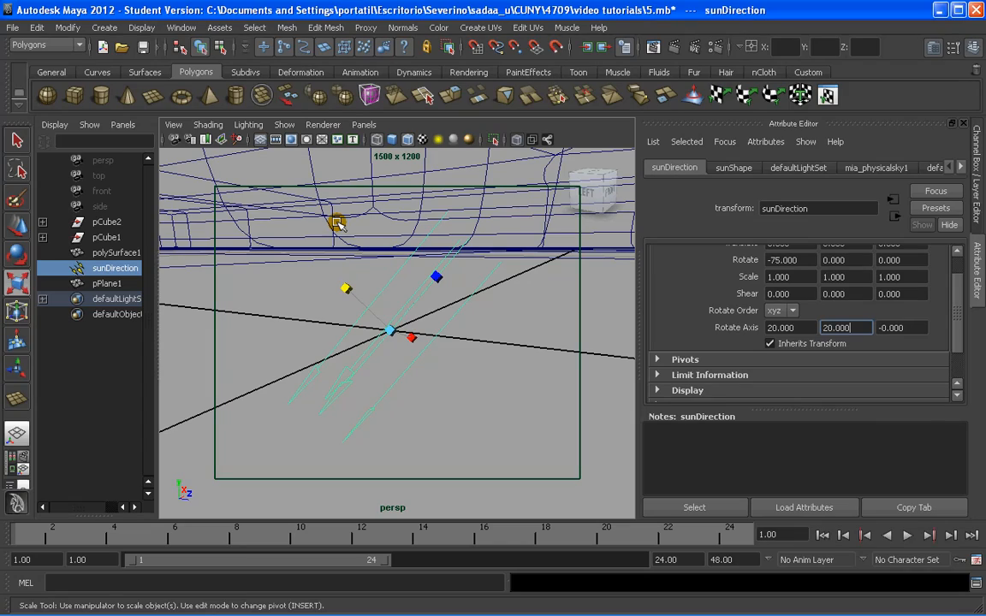
# Select polySurface1 and reframe the perspective view so the whole model fits inside the resolution gate
pyautogui.click(333, 211)
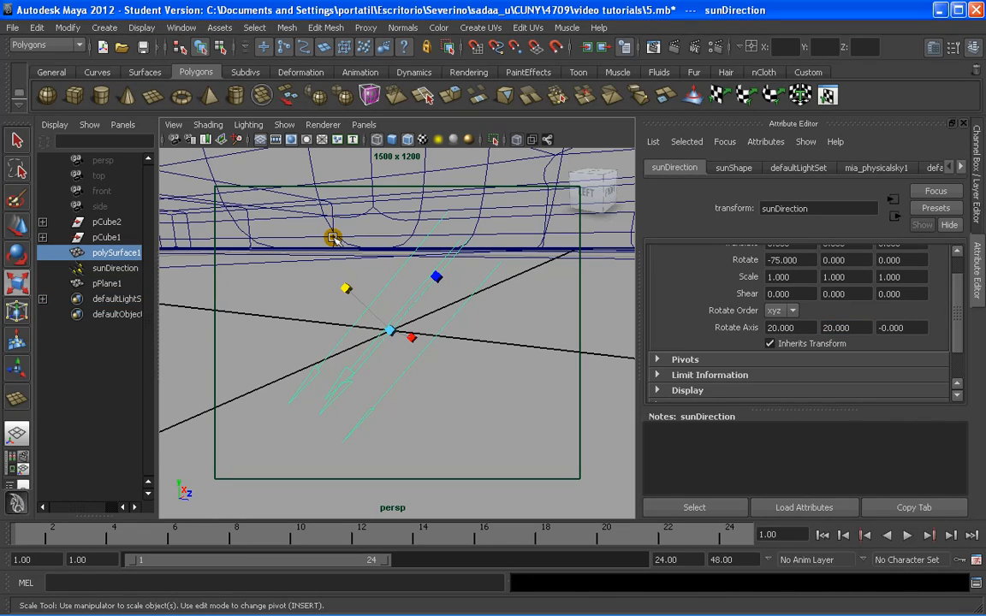
pyautogui.press('f')
pyautogui.keyDown('alt'); pyautogui.moveTo(333, 238); pyautogui.dragTo(382, 363); pyautogui.keyUp('alt')
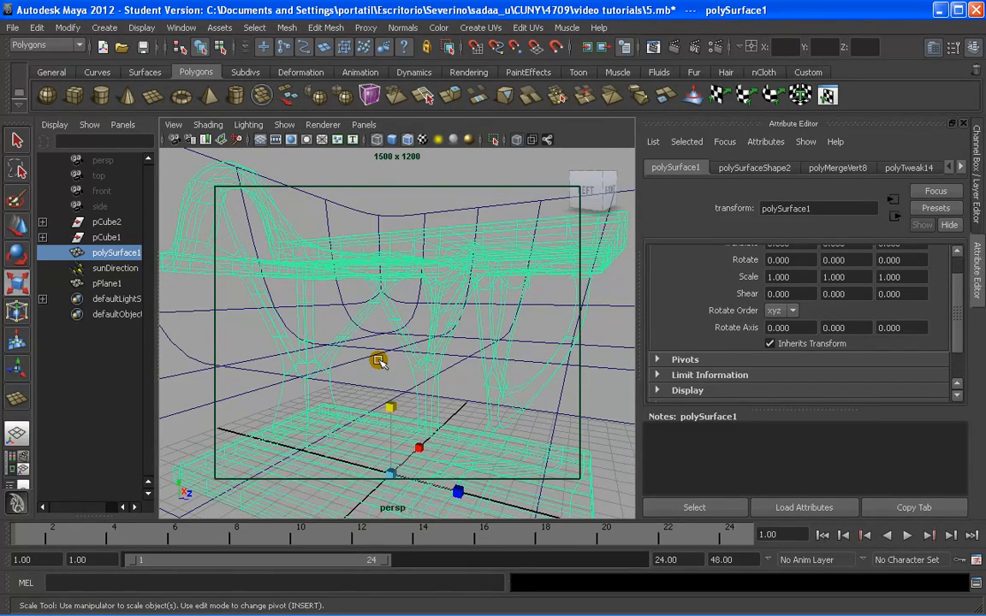
pyautogui.keyDown('alt'); pyautogui.moveTo(379, 360); pyautogui.dragTo(384, 342, button='middle'); pyautogui.keyUp('alt')
pyautogui.press('r')
pyautogui.press('f')
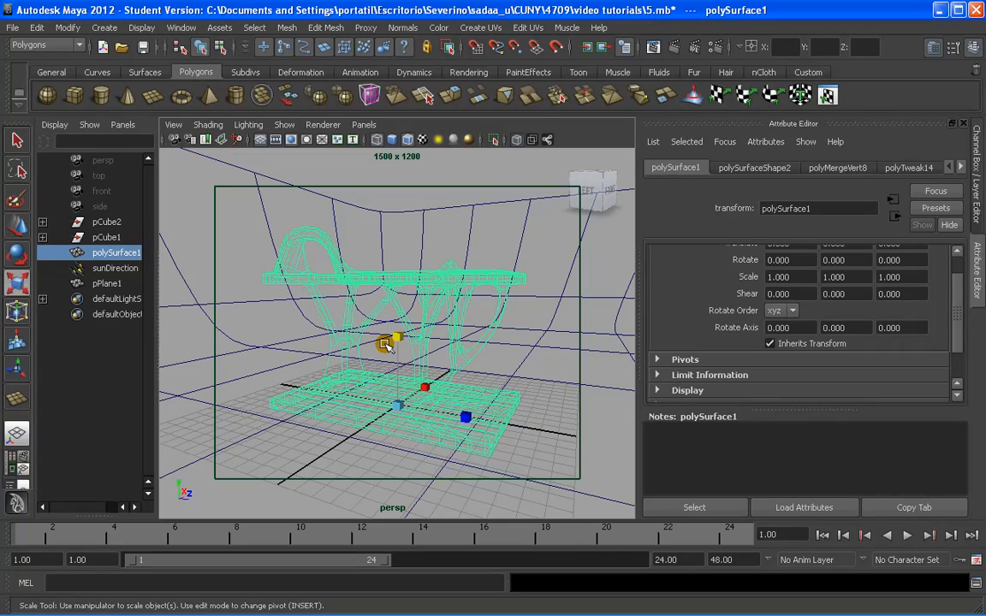
pyautogui.scroll(5, 385, 344)
pyautogui.keyDown('alt'); pyautogui.moveTo(381, 350); pyautogui.dragTo(413, 352); pyautogui.keyUp('alt')
pyautogui.scroll(-5, 393, 339)
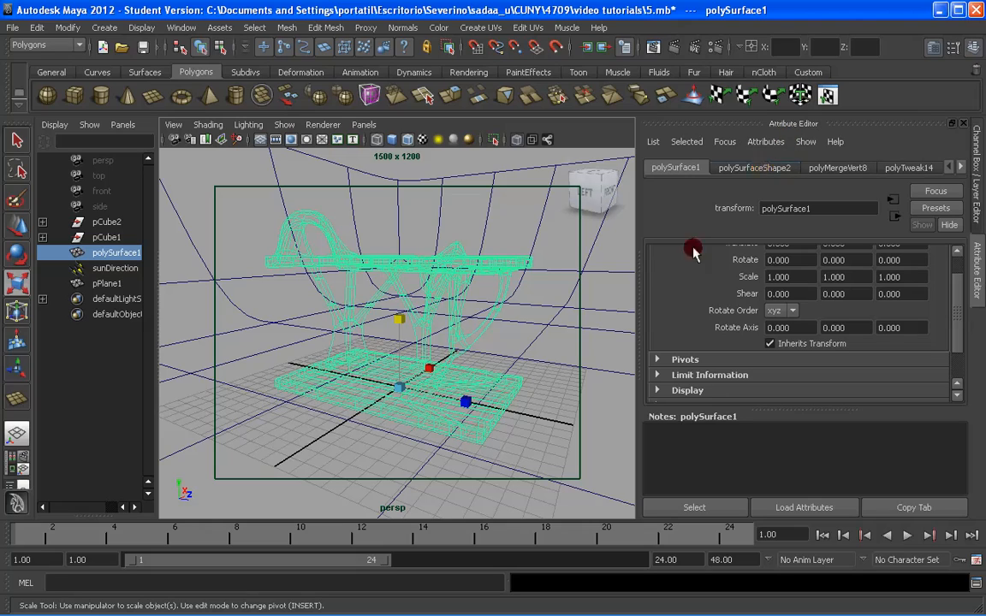
# Open the Smooth Mesh subdivision level settings of polySurfaceShape2
pyautogui.hotkey('ctrl', 'a')
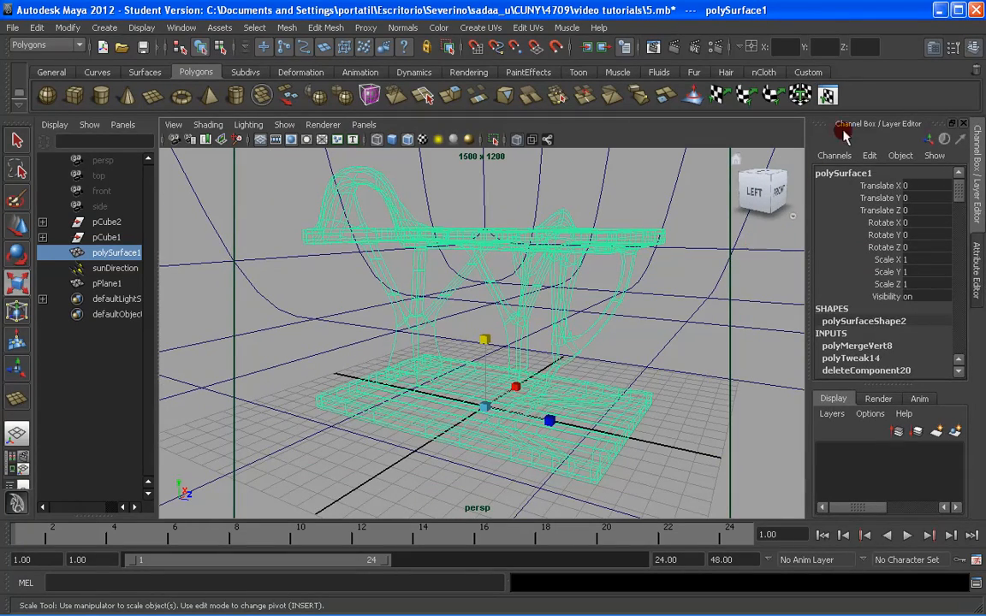
pyautogui.moveTo(956, 193); pyautogui.dragTo(953, 313)
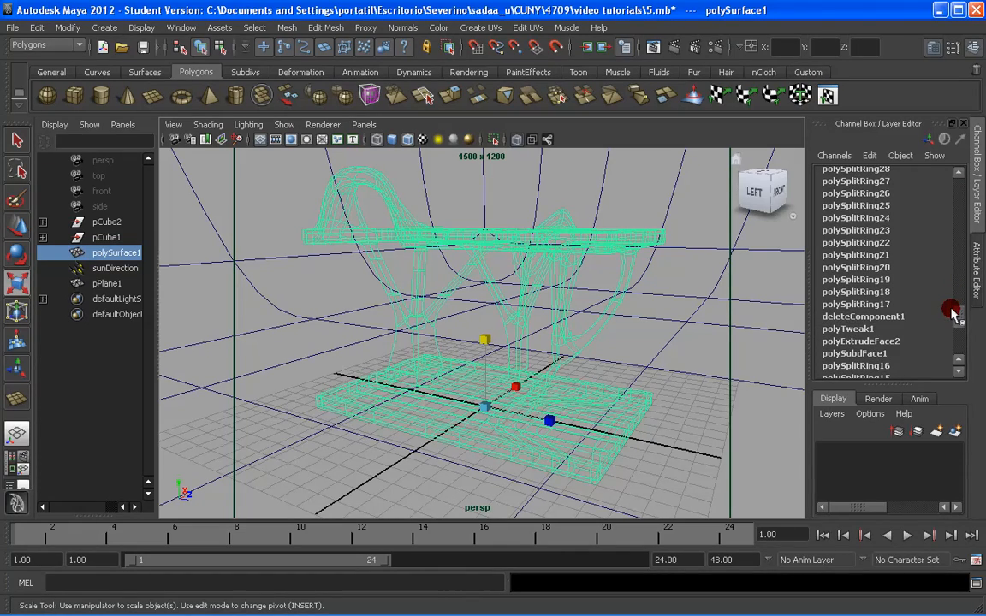
pyautogui.click(975, 281)
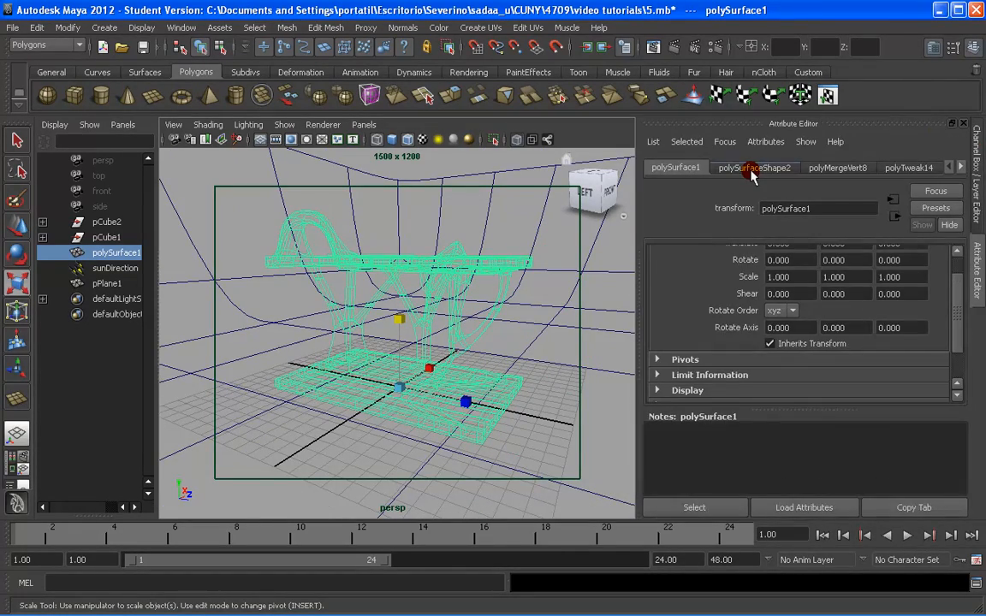
pyautogui.click(752, 171)
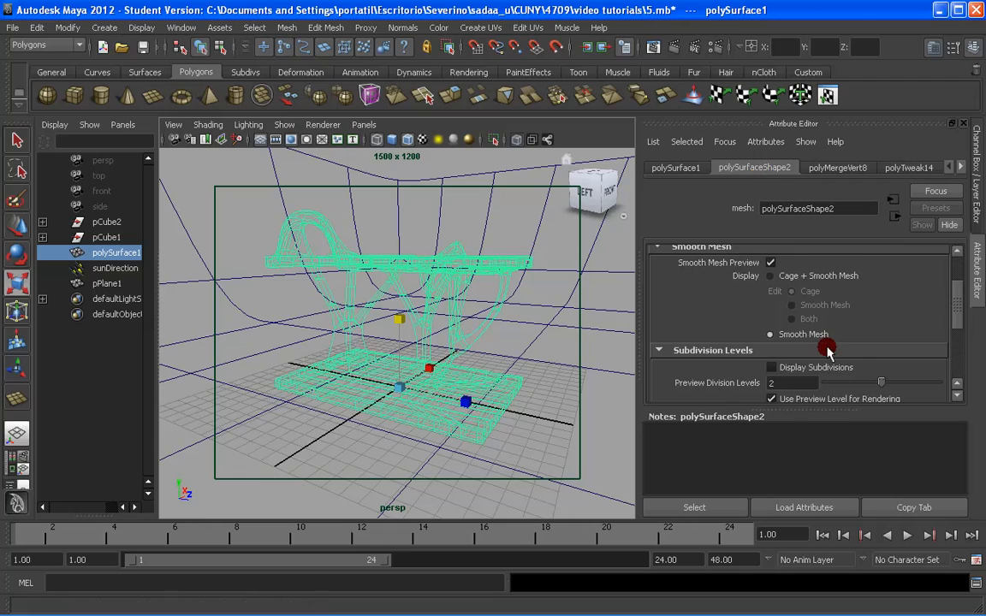
pyautogui.click(719, 244)
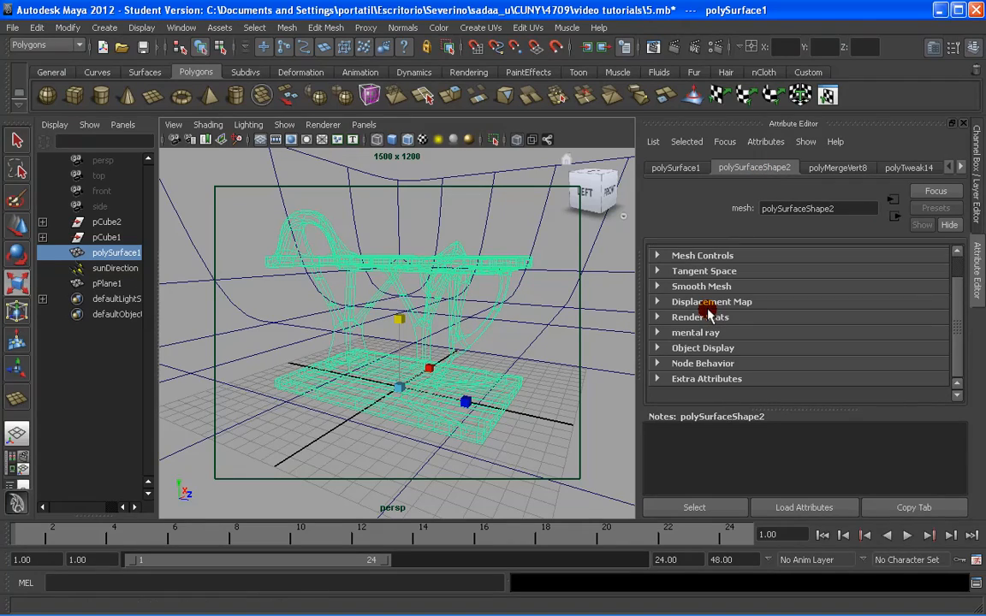
pyautogui.moveTo(956, 293); pyautogui.dragTo(957, 267)
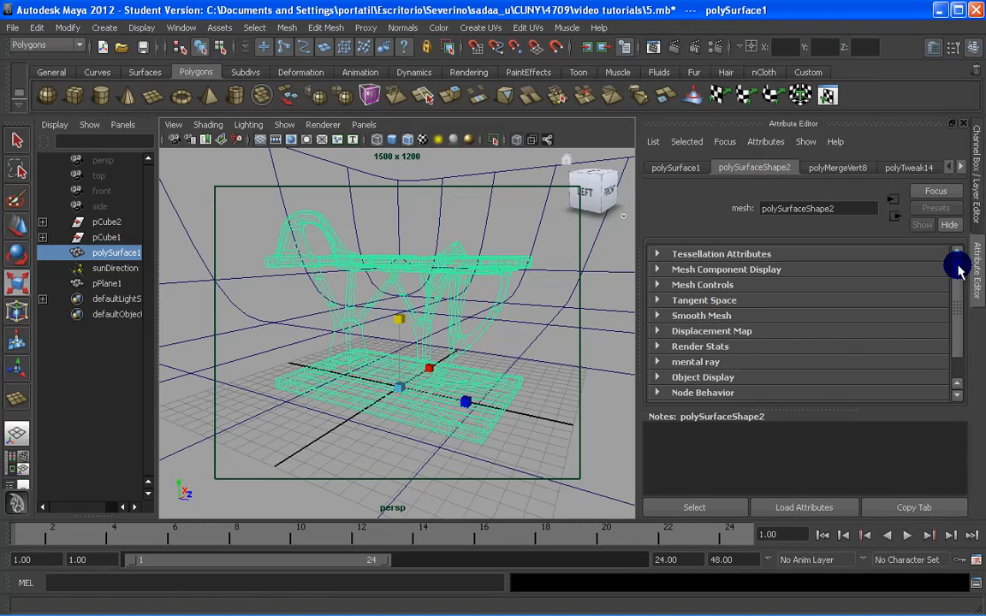
pyautogui.click(756, 168)
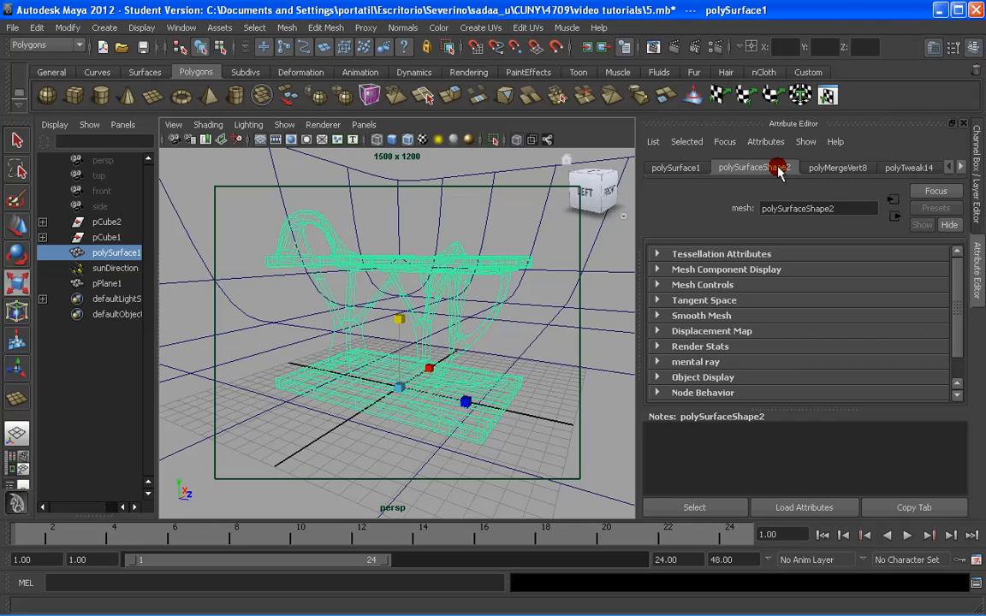
pyautogui.click(657, 316)
pyautogui.scroll(-3, 951, 320)
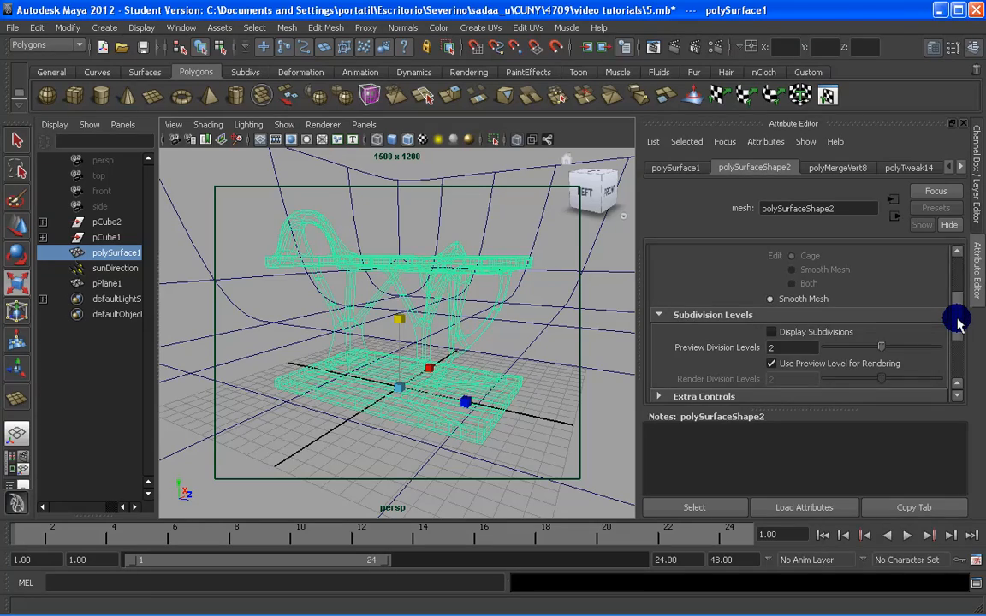
pyautogui.scroll(-1, 956, 321)
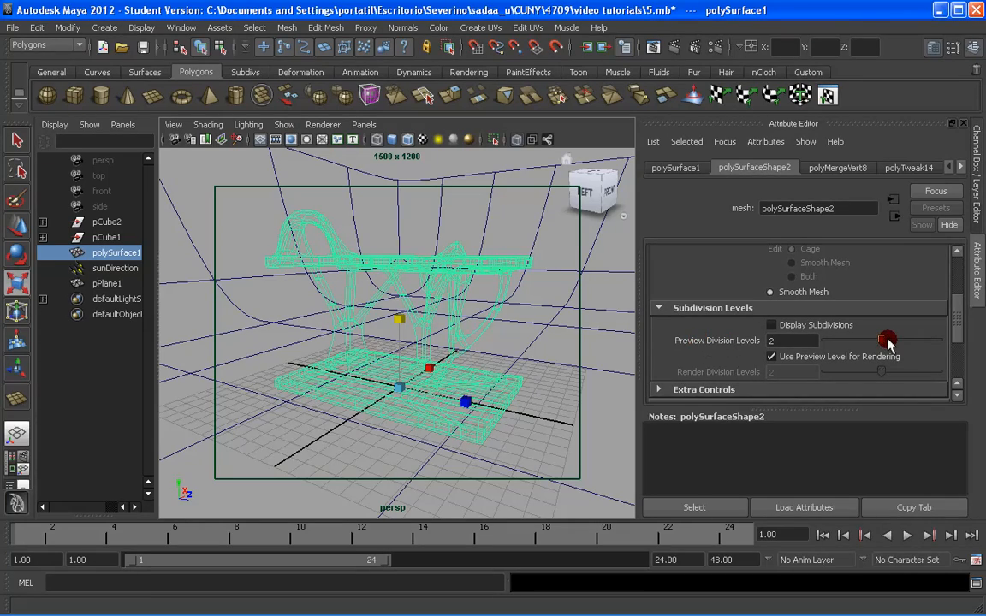
# Set the Preview Division Levels of polySurfaceShape2 to 4
pyautogui.moveTo(888, 343); pyautogui.dragTo(898, 343)
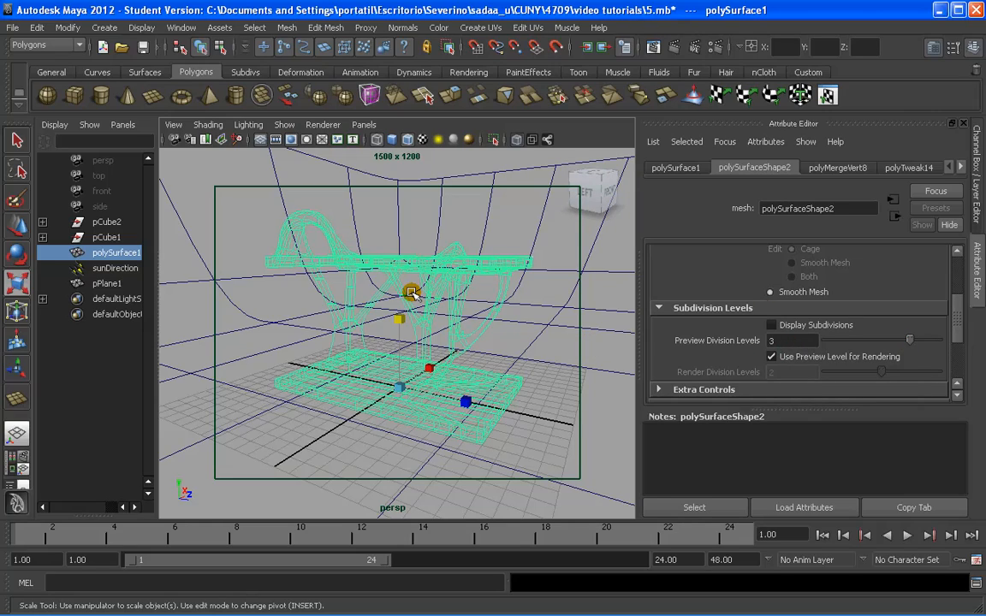
pyautogui.click(905, 339)
pyautogui.moveTo(906, 339); pyautogui.dragTo(909, 349)
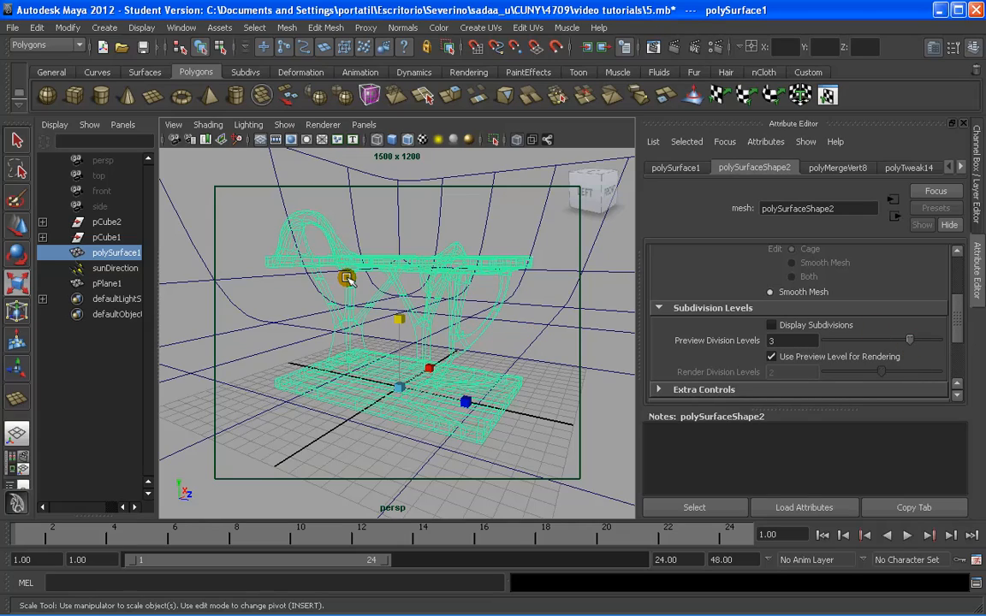
pyautogui.click(909, 340)
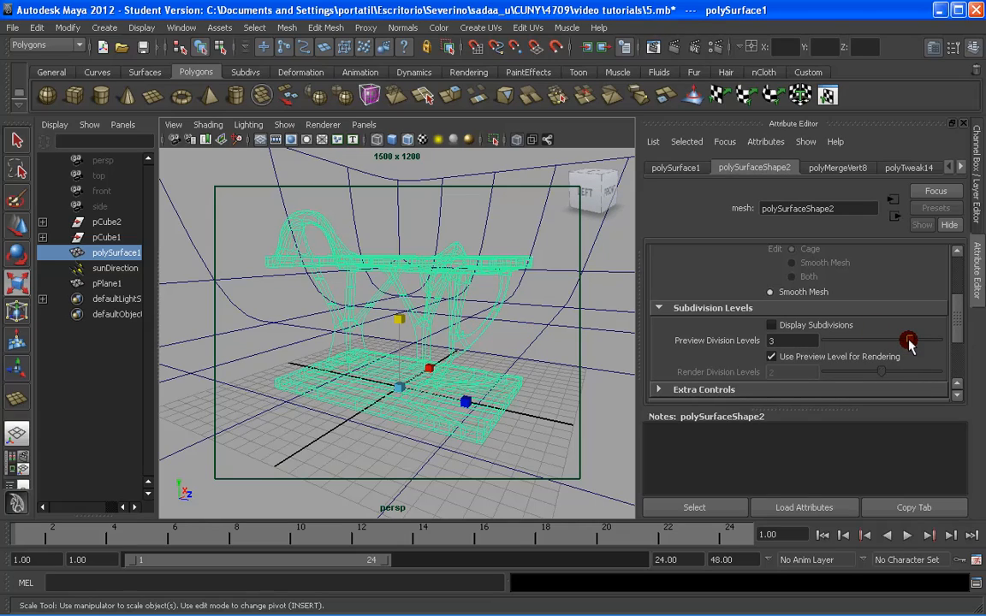
pyautogui.click(772, 341)
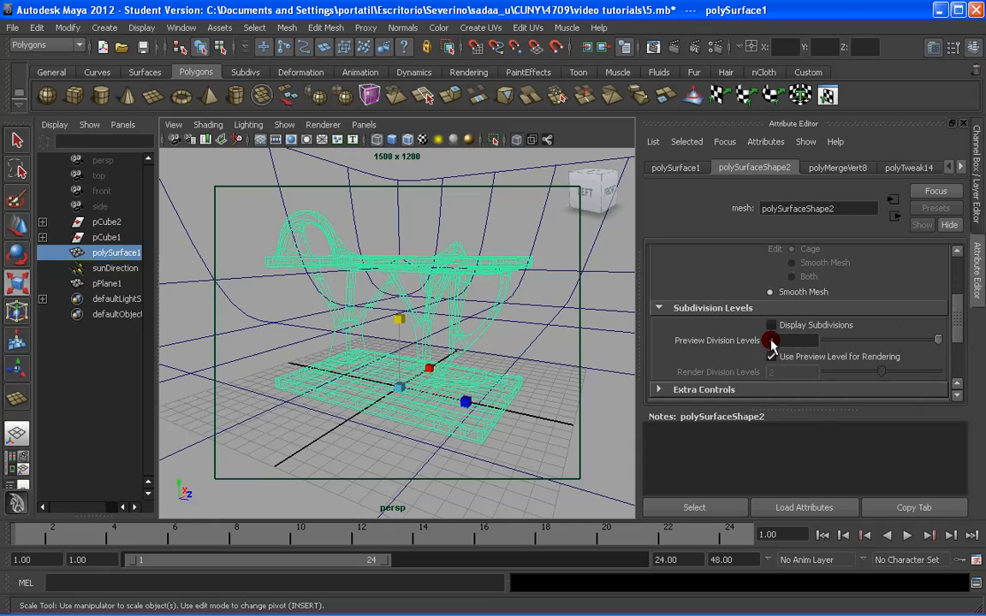
pyautogui.write('4')
pyautogui.click(697, 44)
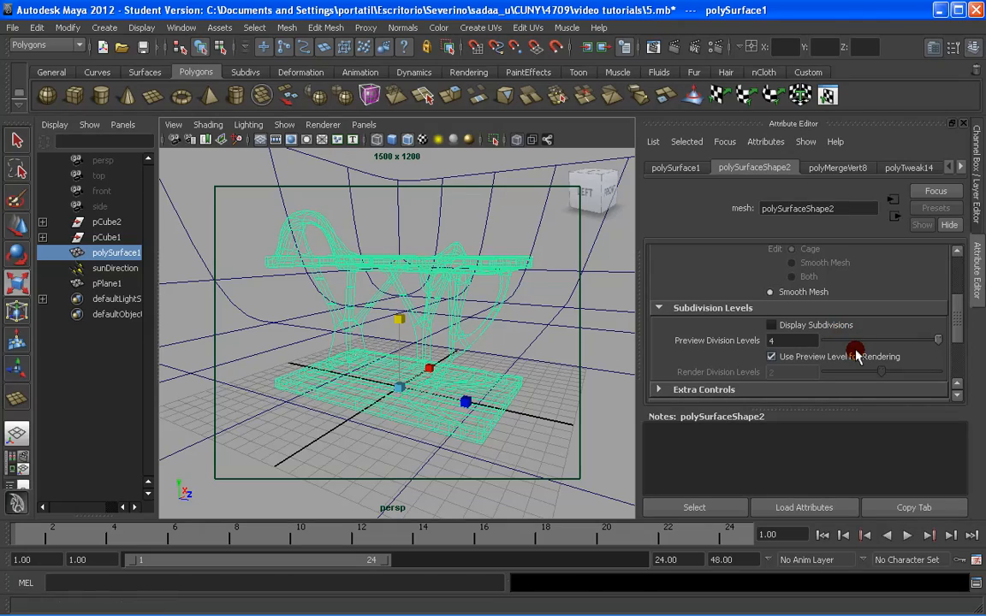
pyautogui.press('r')
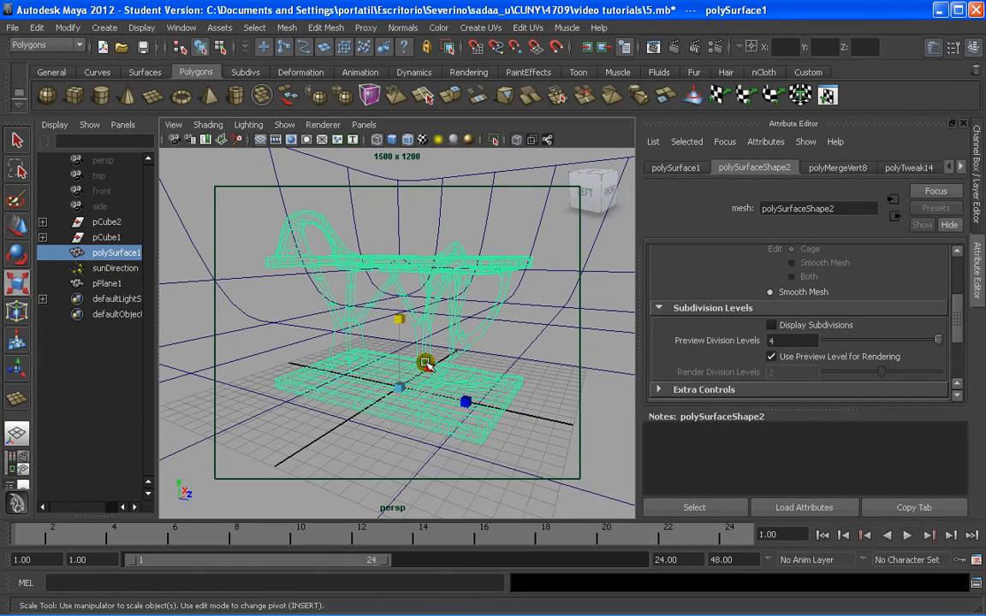
# Set the Multiplier of mia_physicalsky1, reached through the sunDirection light, to 0.6
pyautogui.click(369, 267)
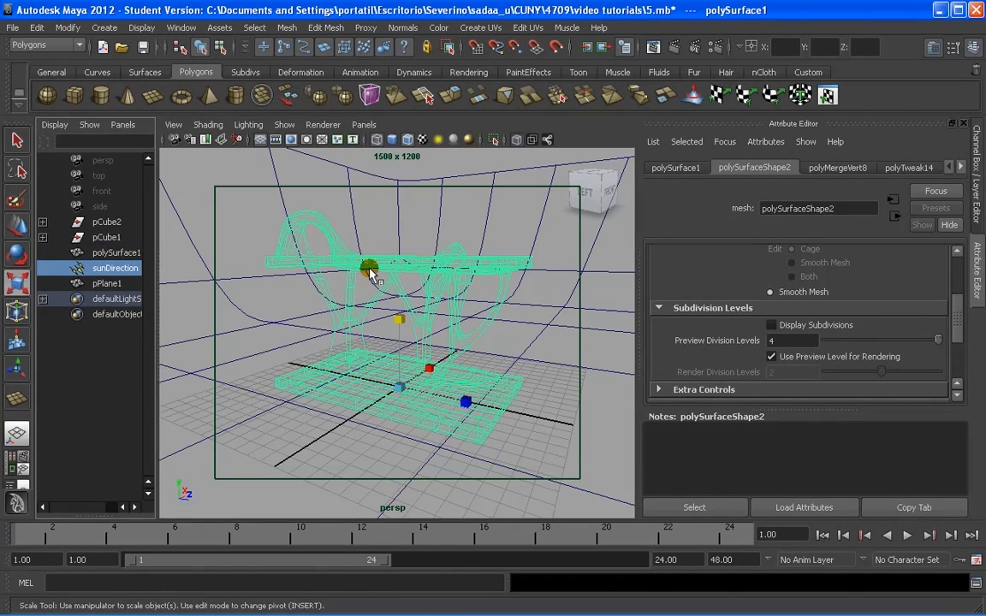
pyautogui.click(874, 171)
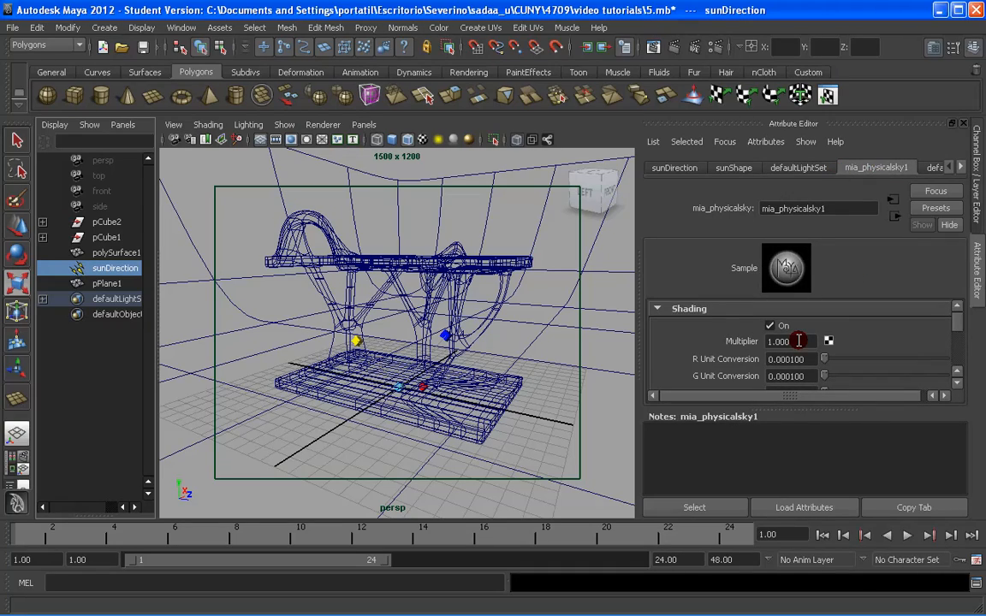
pyautogui.click(798, 340)
pyautogui.write('0.')
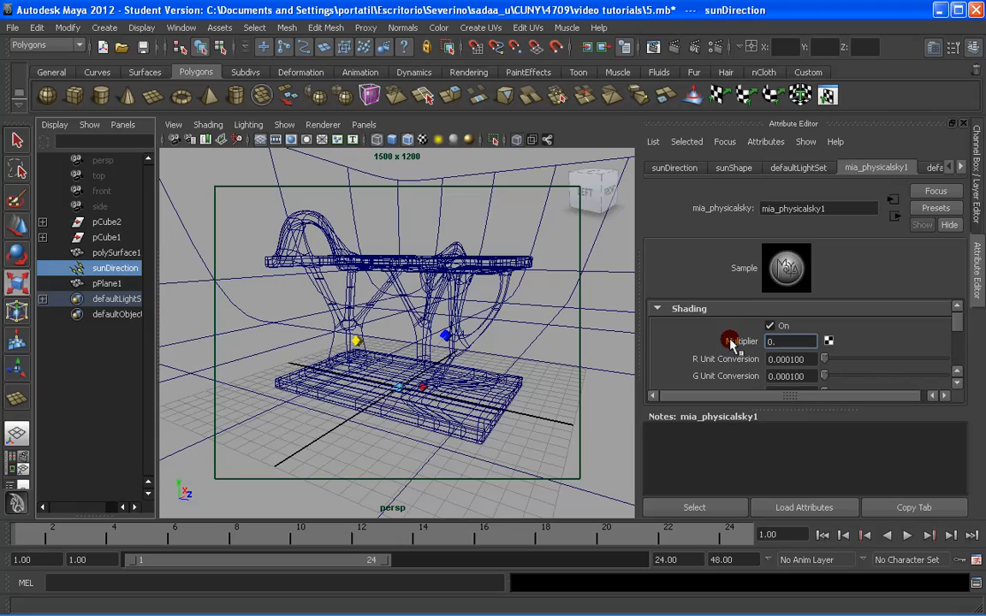
pyautogui.write('6')
pyautogui.press('Return')
# Set the Shadow Softness of mia_physicalsun1 to 4 and its Samples to 30
pyautogui.click(960, 166)
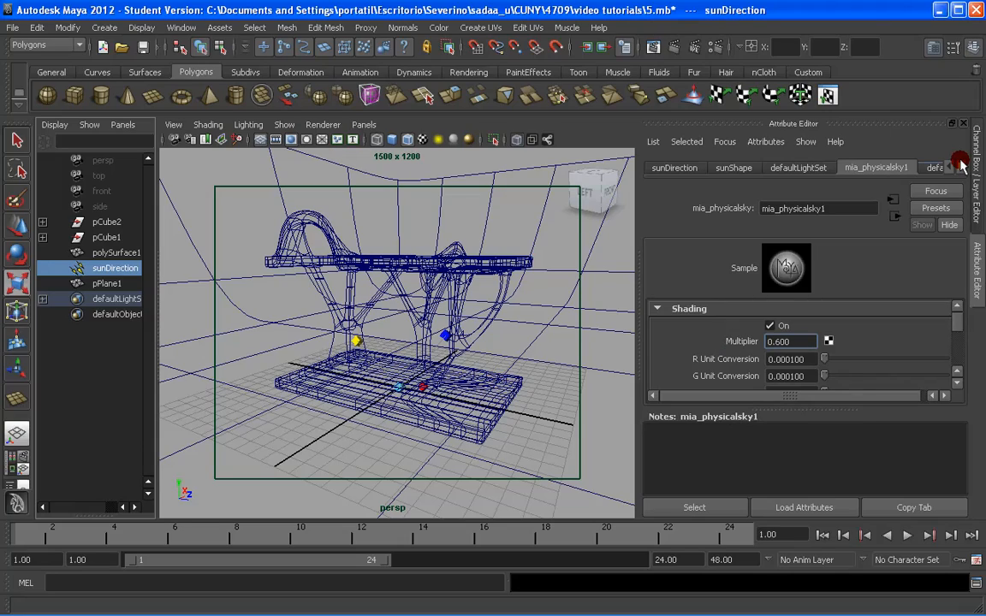
pyautogui.click(960, 167)
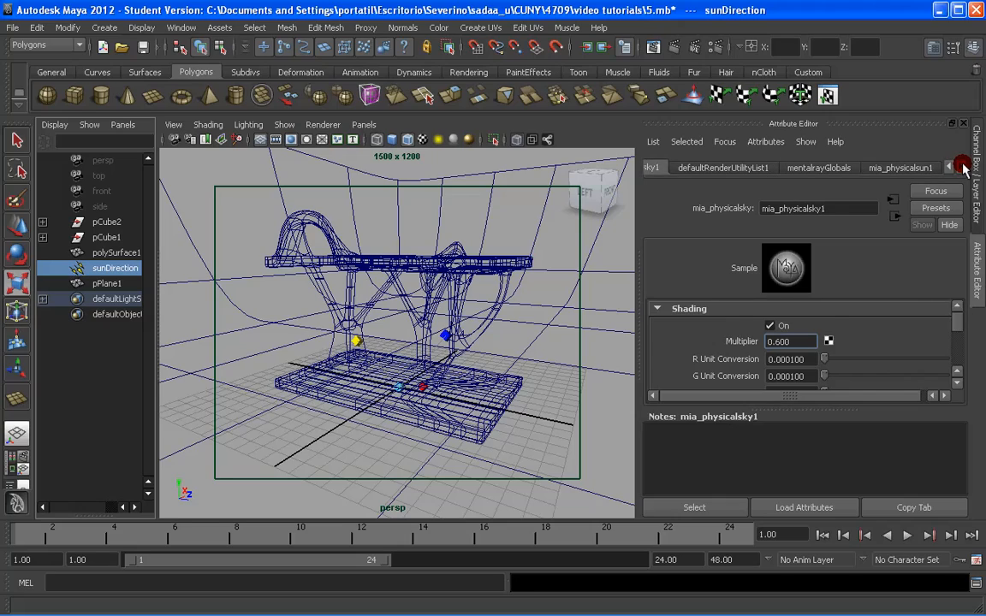
pyautogui.click(893, 168)
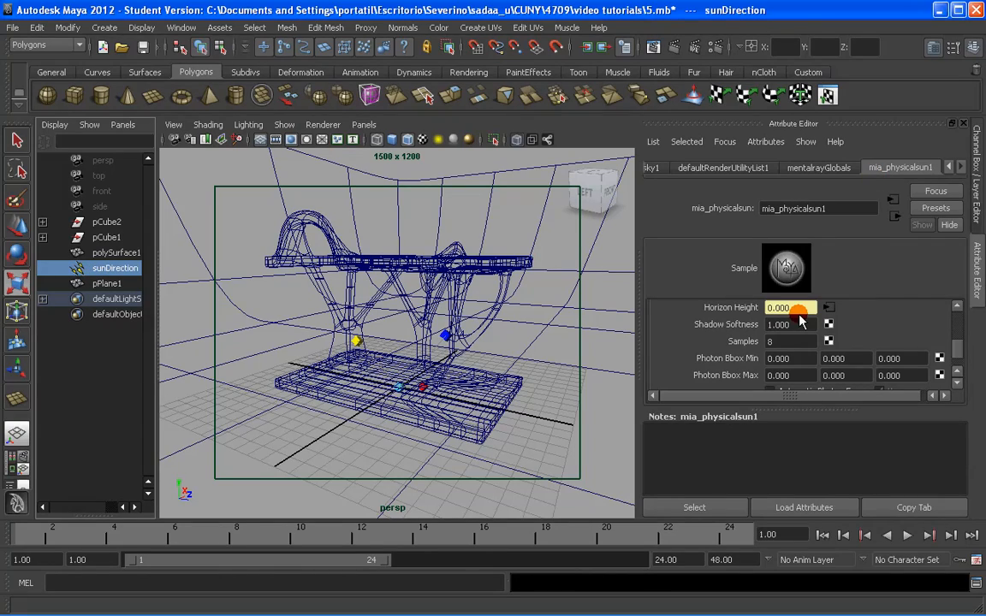
pyautogui.moveTo(804, 326); pyautogui.dragTo(726, 329)
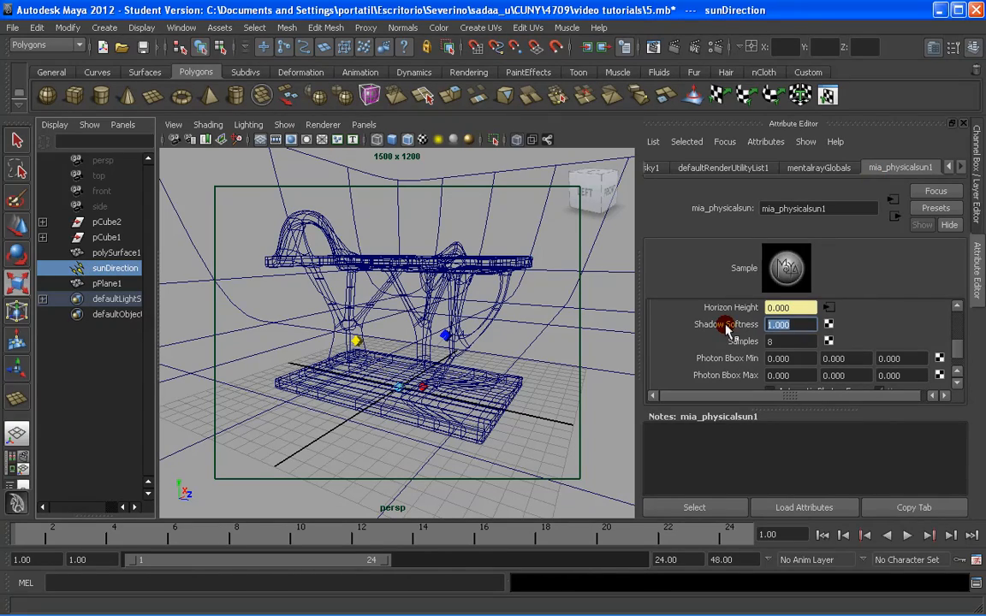
pyautogui.write('4.000')
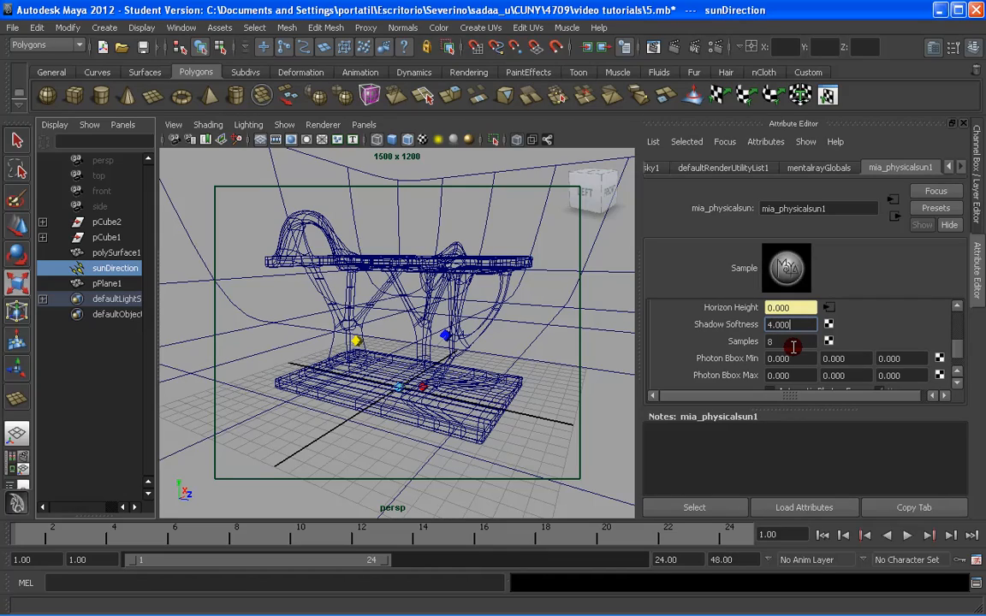
pyautogui.moveTo(793, 346); pyautogui.dragTo(747, 344)
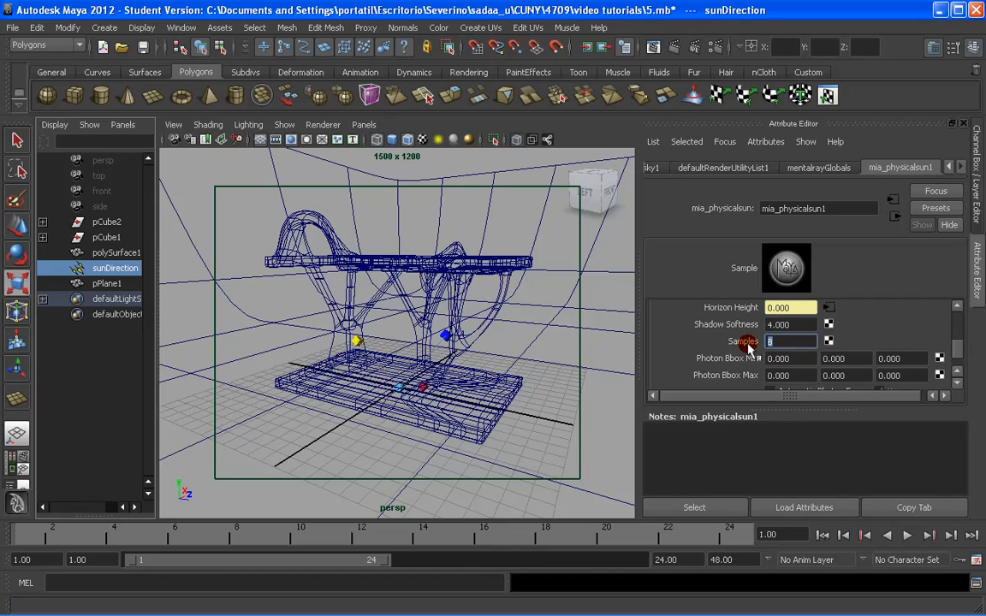
pyautogui.write('30')
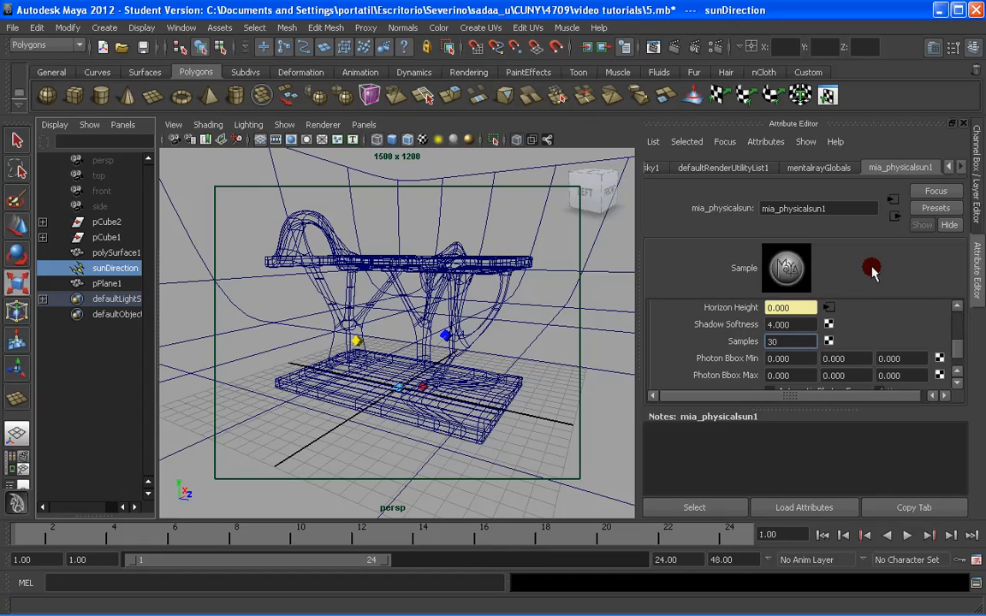
# Darken the diffuse color of the mia_floorX material to a slightly deeper gray
pyautogui.click(21, 464)
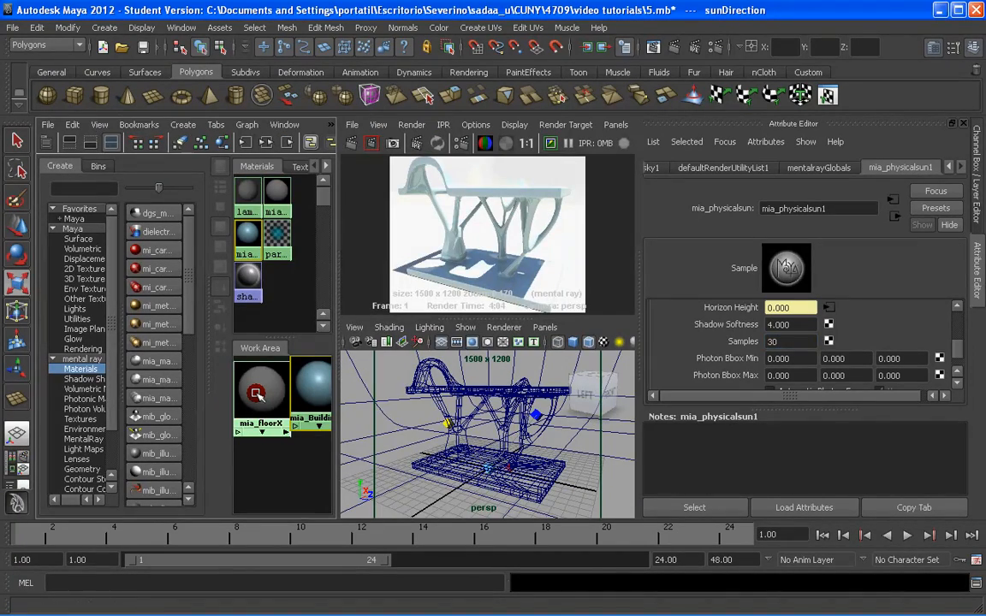
pyautogui.click(255, 392)
pyautogui.click(753, 341)
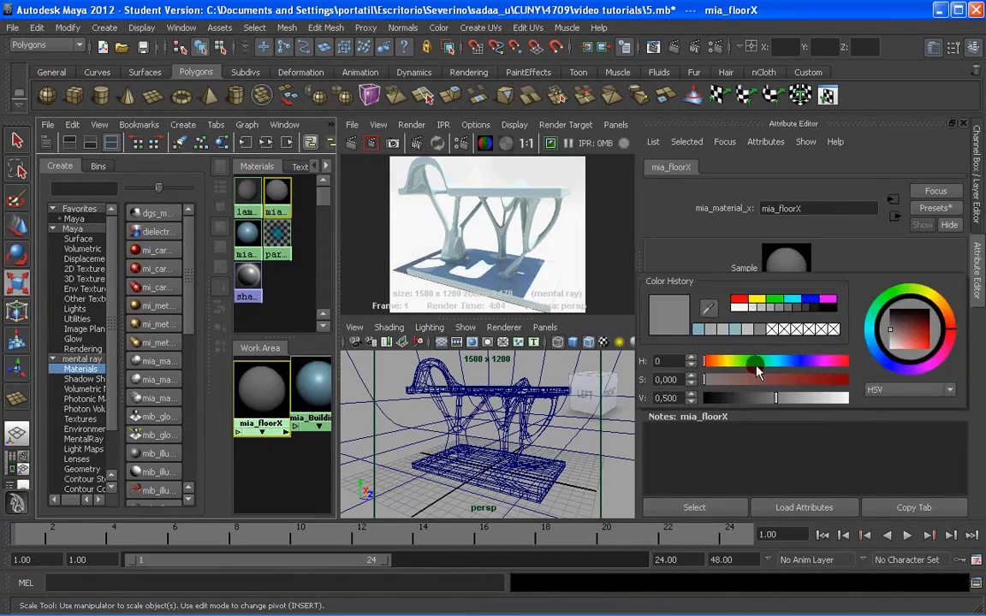
pyautogui.moveTo(769, 397); pyautogui.dragTo(771, 402)
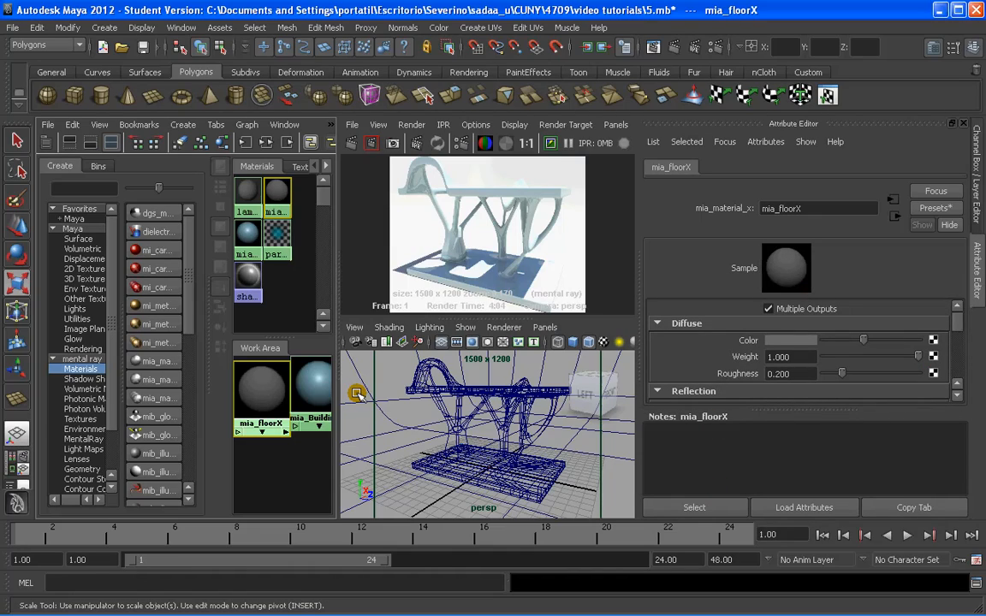
# Maximize the perspective view, orbit slightly to reframe the whole model, and render it with mental ray
pyautogui.press('space')
pyautogui.keyDown('alt'); pyautogui.moveTo(508, 399); pyautogui.dragTo(382, 369); pyautogui.keyUp('alt')
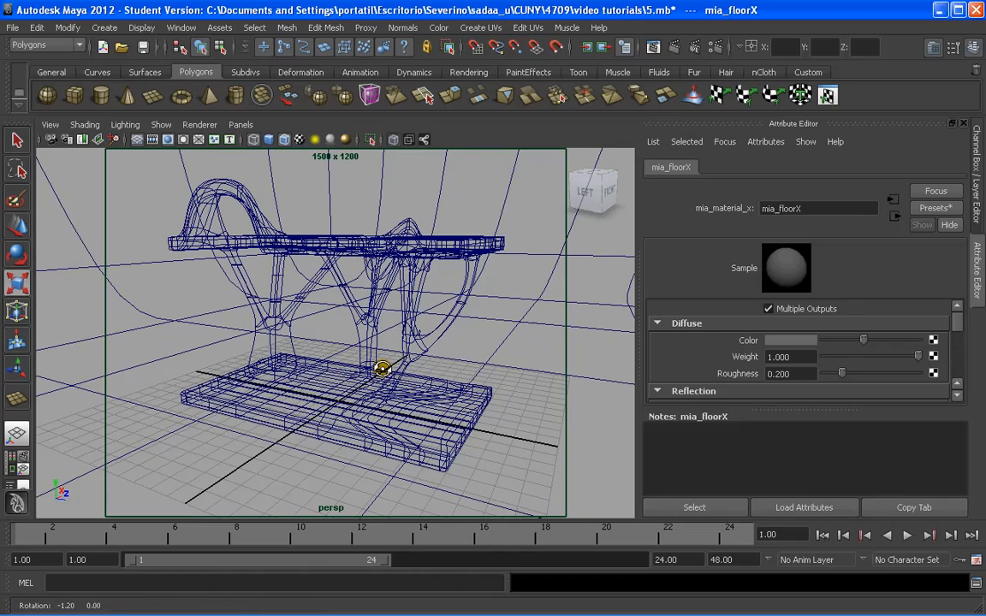
pyautogui.press('r')
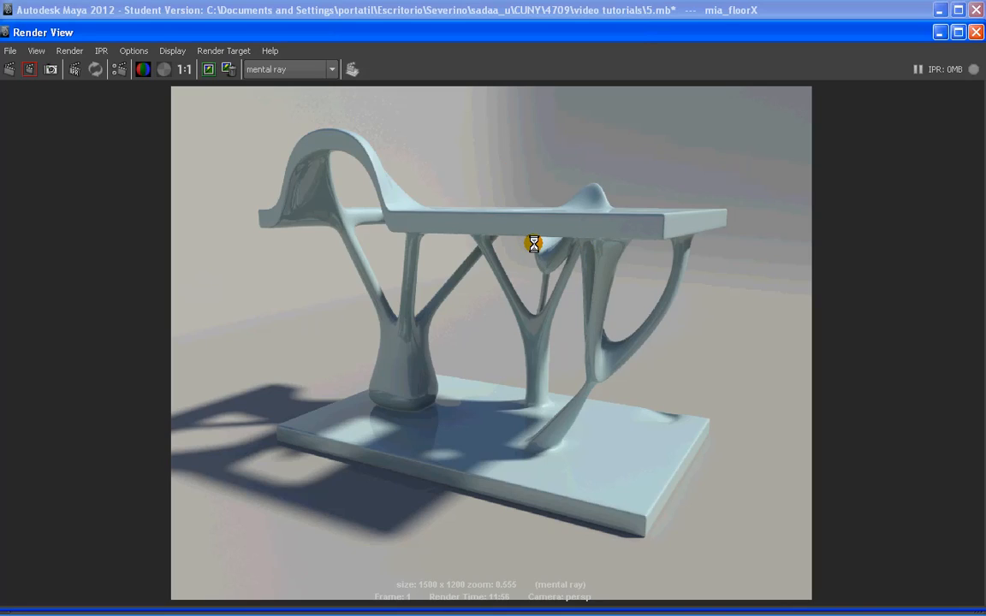
pyautogui.click(10, 51)
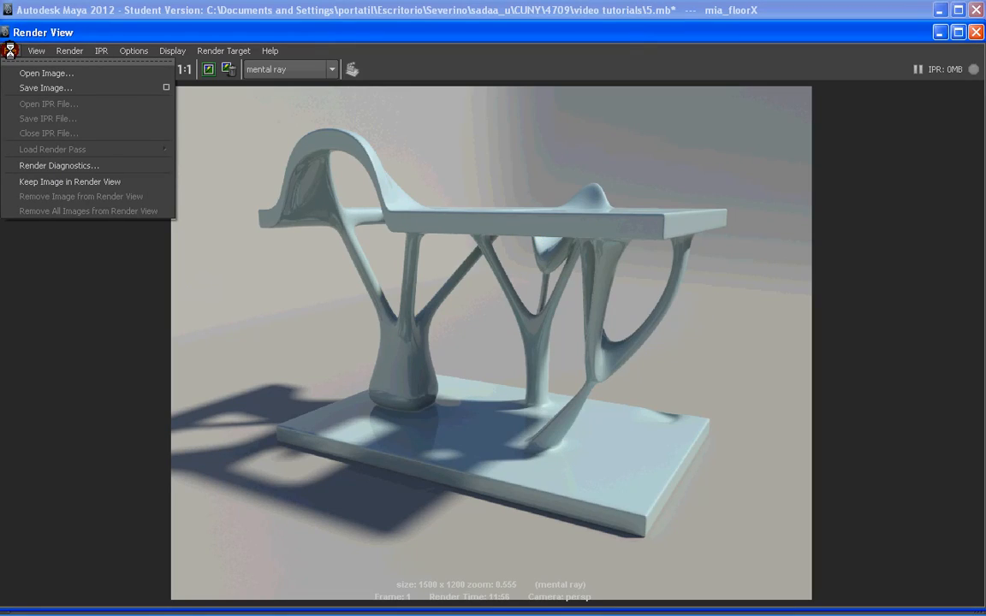
pyautogui.click(84, 88)
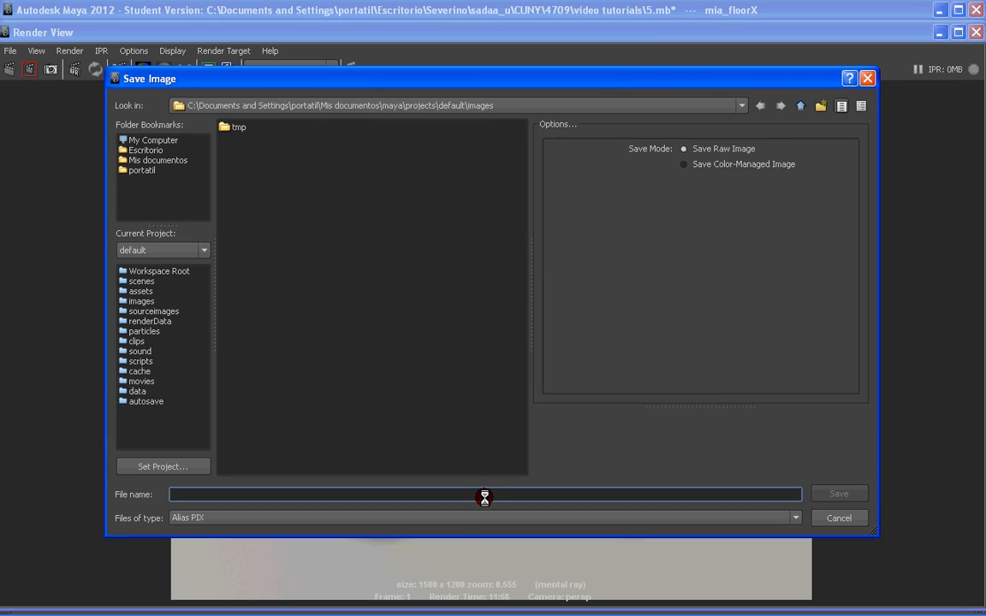
pyautogui.click(462, 518)
pyautogui.scroll(-5, 794, 479)
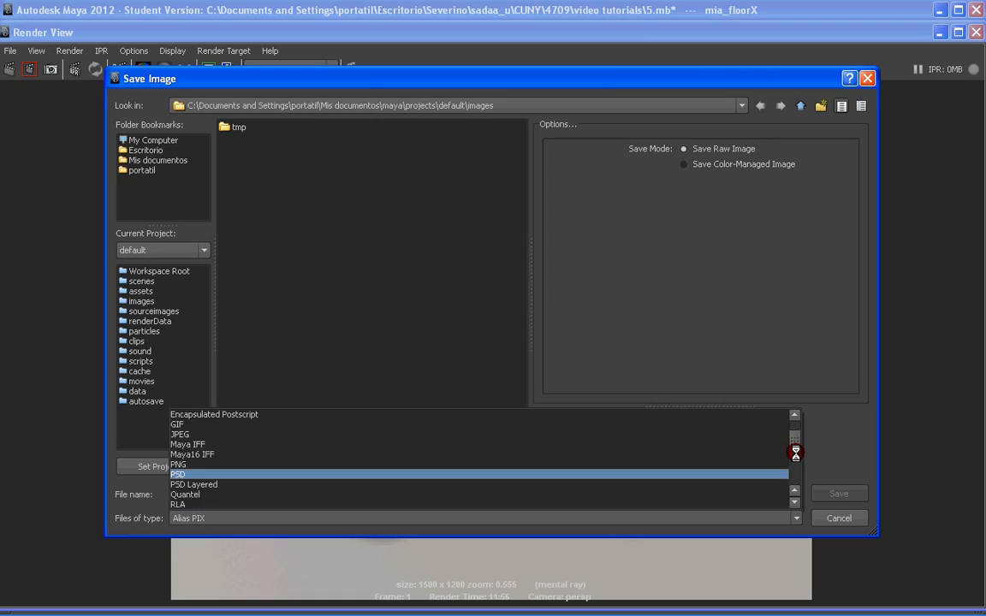
pyautogui.click(308, 474)
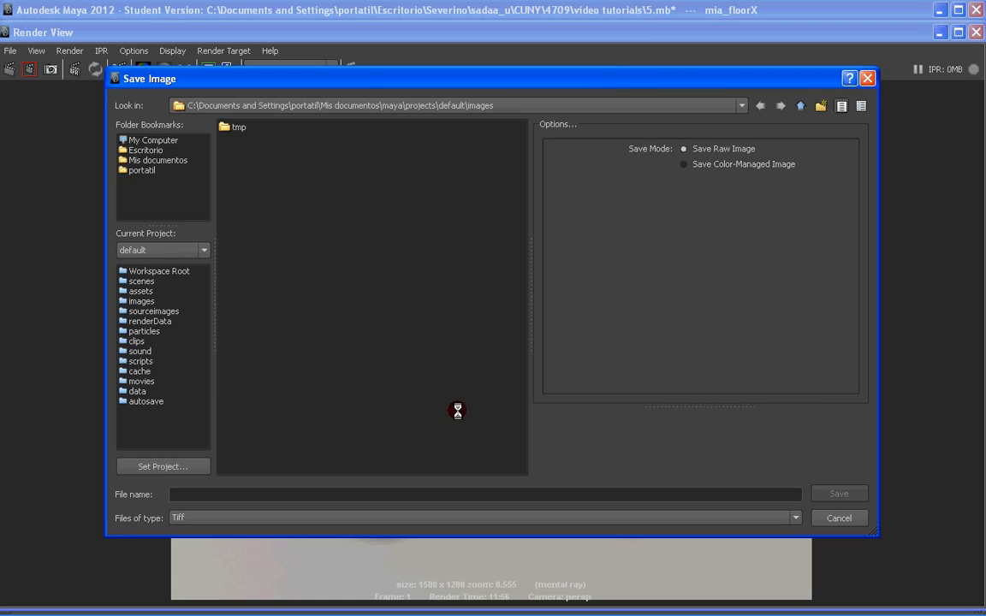
pyautogui.click(838, 518)
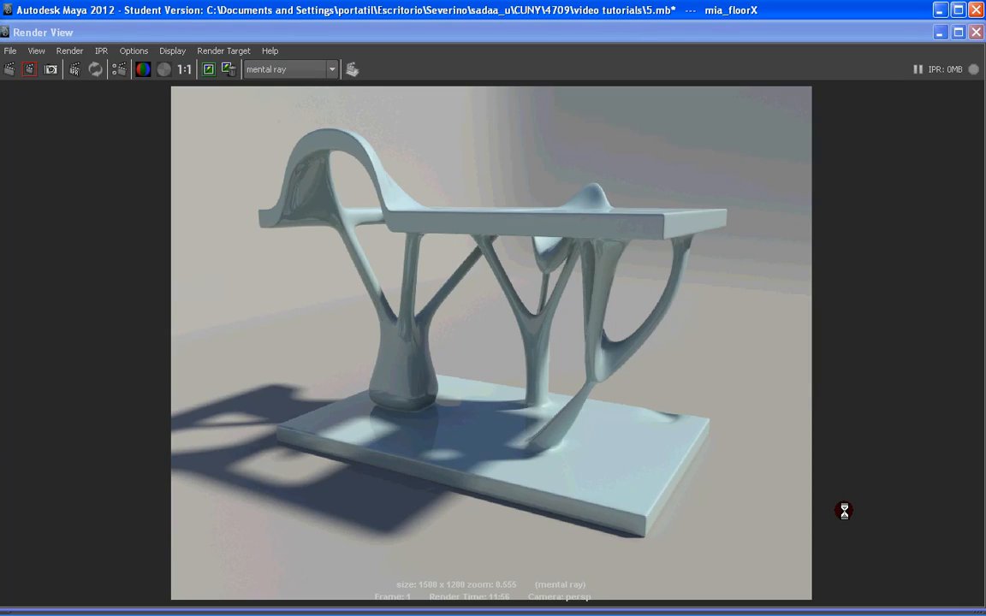